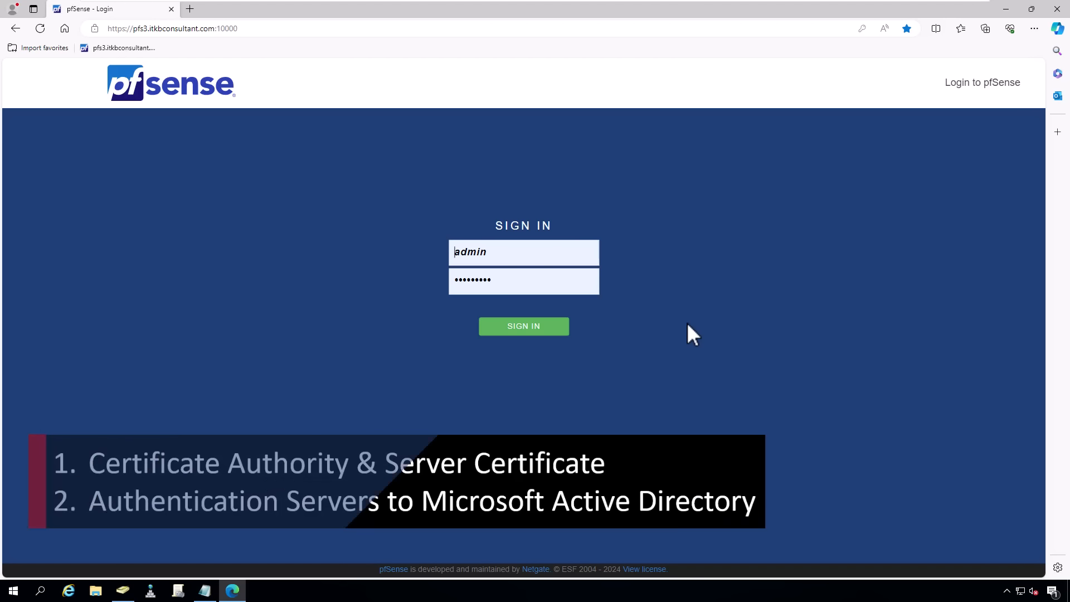
- Sign in to the pfSense web interface with the admin credentials
left_click(524, 331)
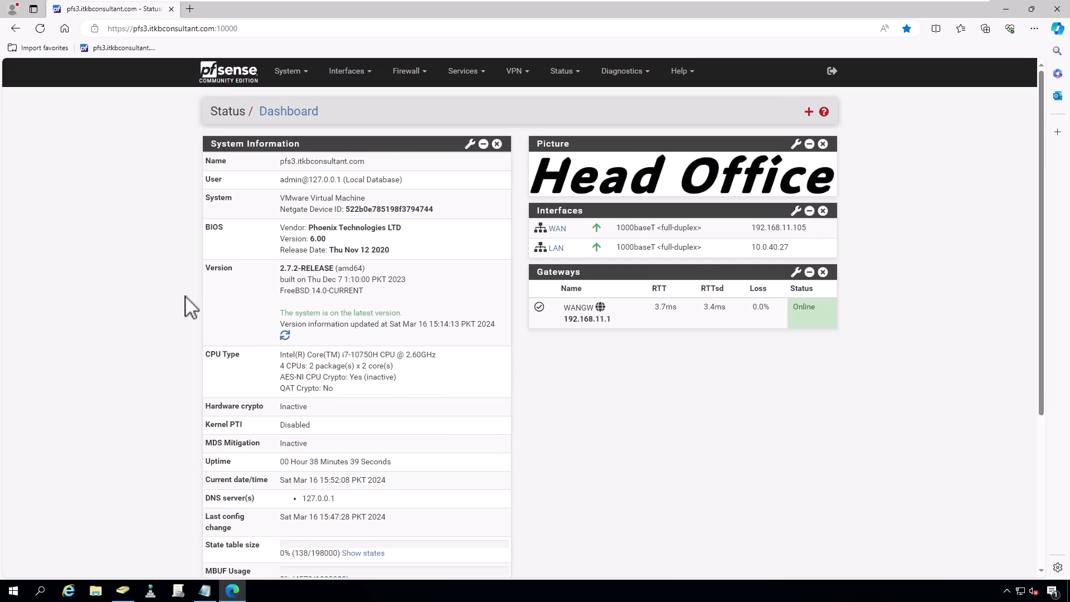
- Go to System > Certificates to view the certificate authorities
left_click(296, 72)
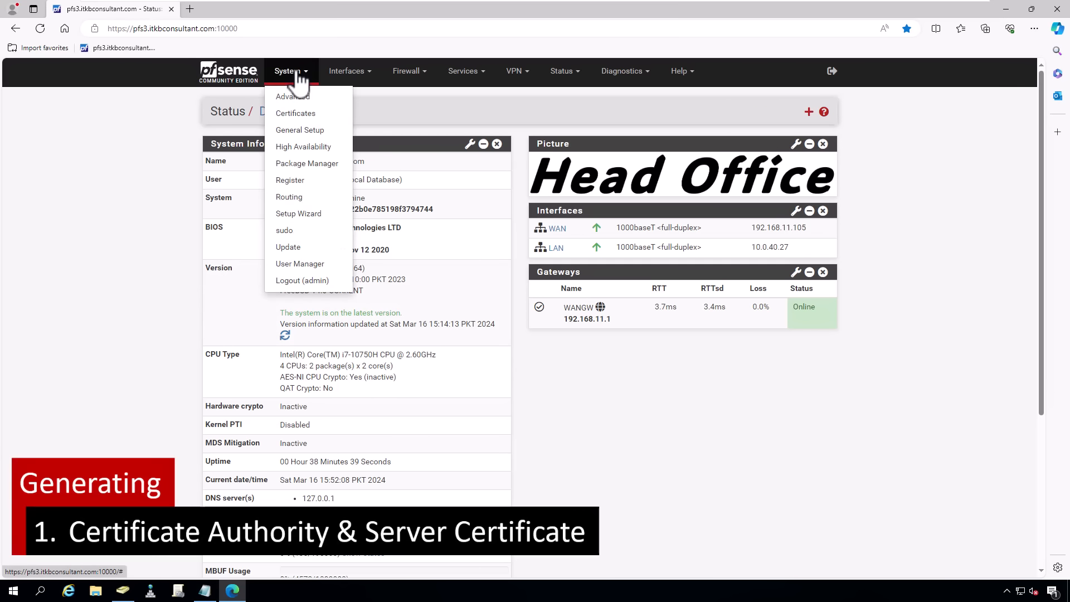
left_click(291, 117)
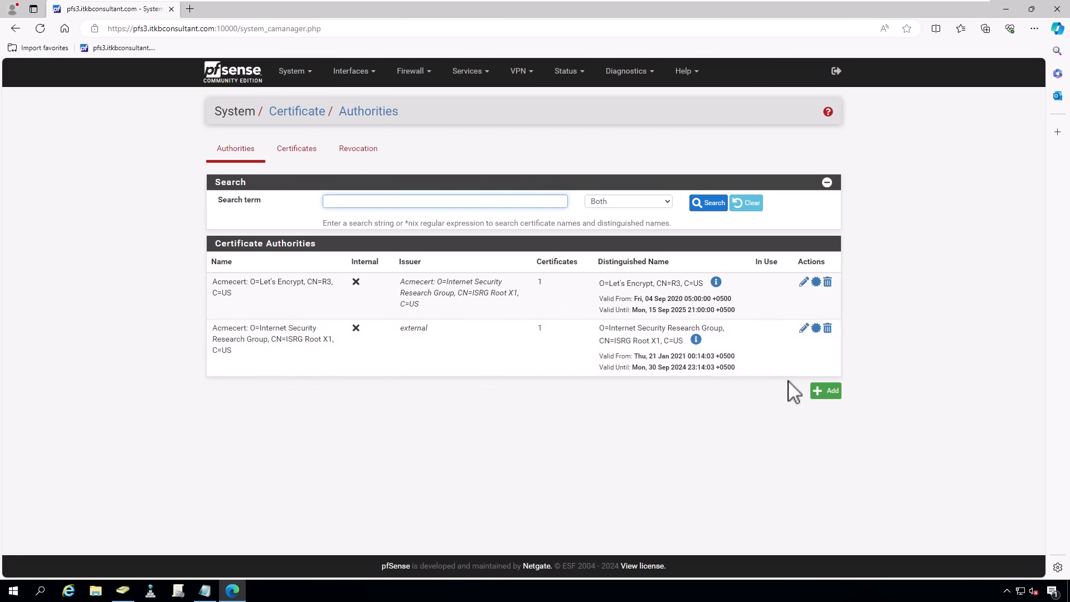
- Create internal CA Openvpn_CA, added to the trust store, with common name Openvpn_CA
left_click(825, 391)
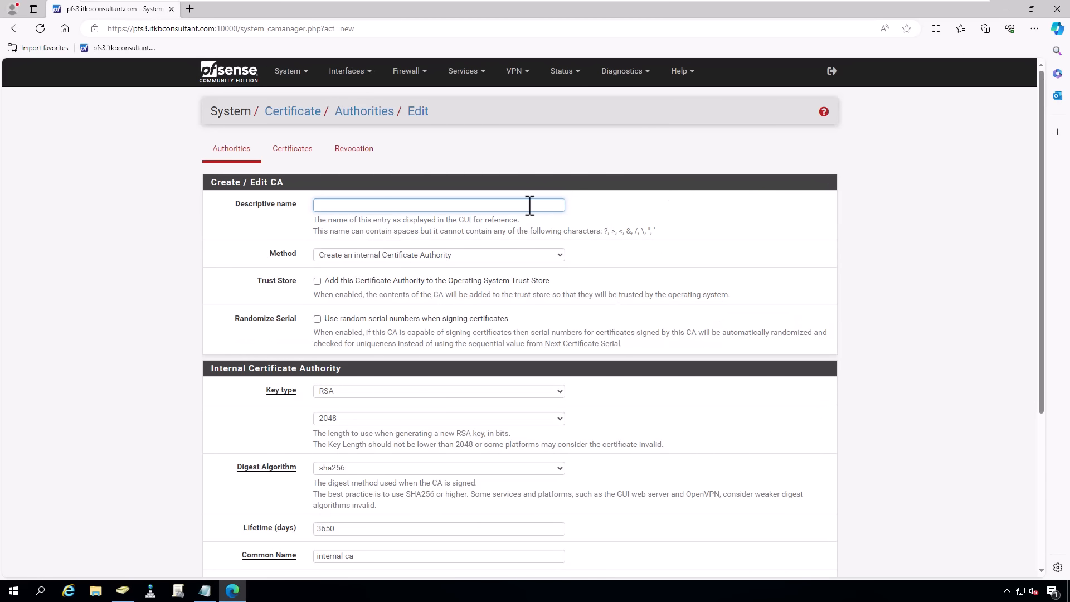
type("Openvpn_CA")
left_click(432, 256)
left_click(432, 255)
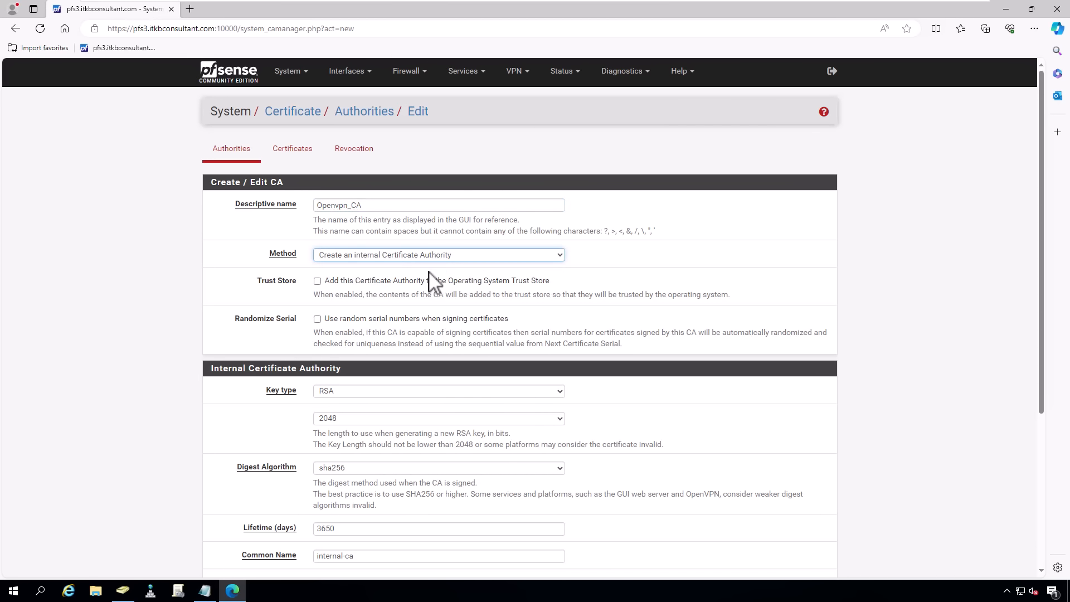
left_click(373, 286)
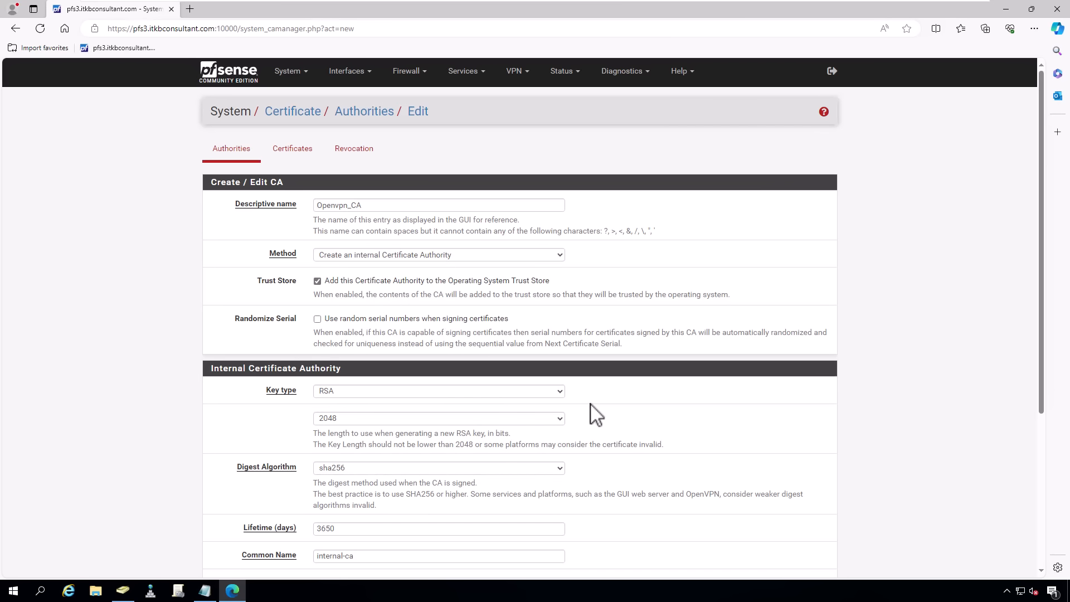
scroll(596, 415, "down", 4)
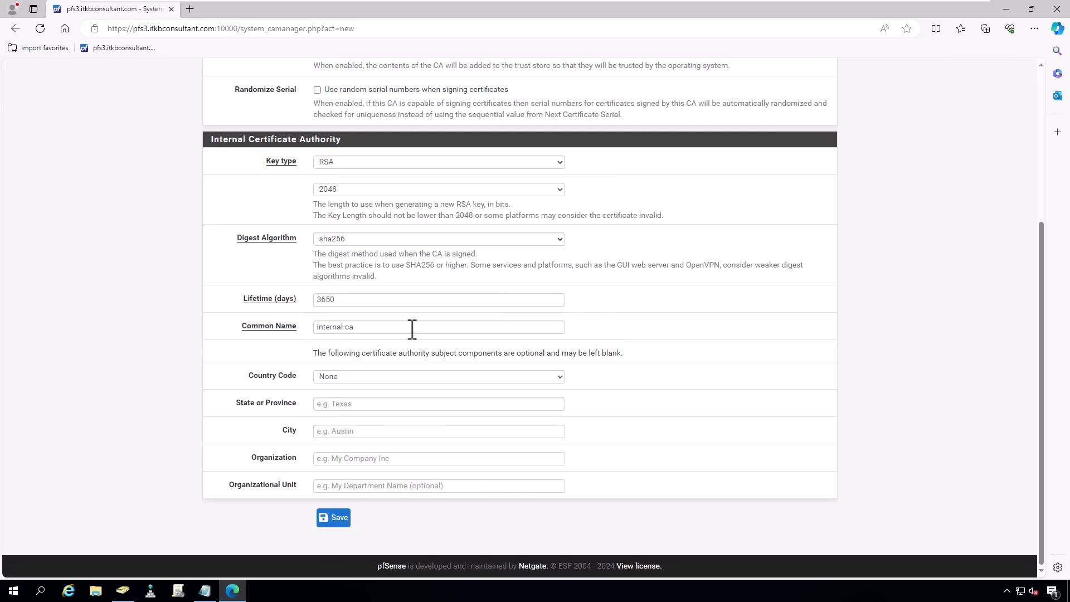
left_click_drag(410, 327, 208, 337)
type("Openvpn_CA")
left_click(335, 518)
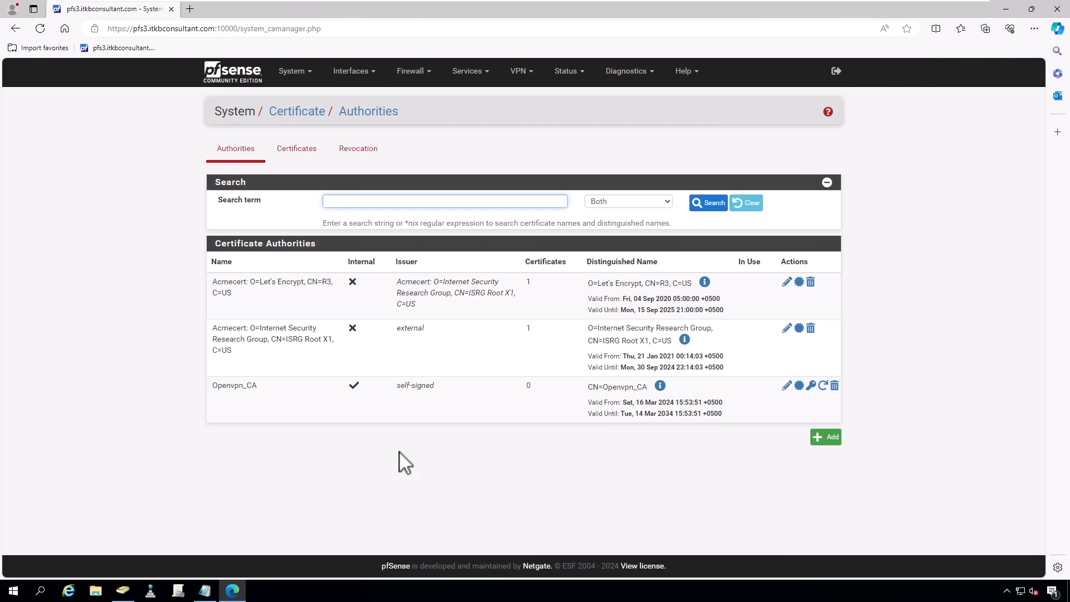
left_click(298, 153)
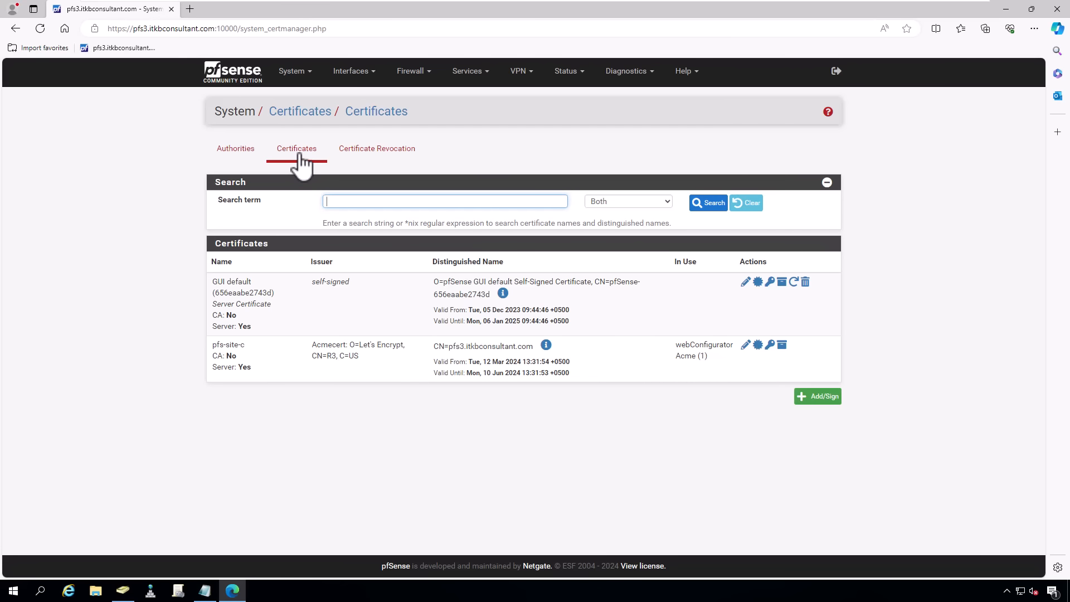
- Start an internal certificate named Openvpn_Cert, signed by Openvpn_CA
left_click(806, 396)
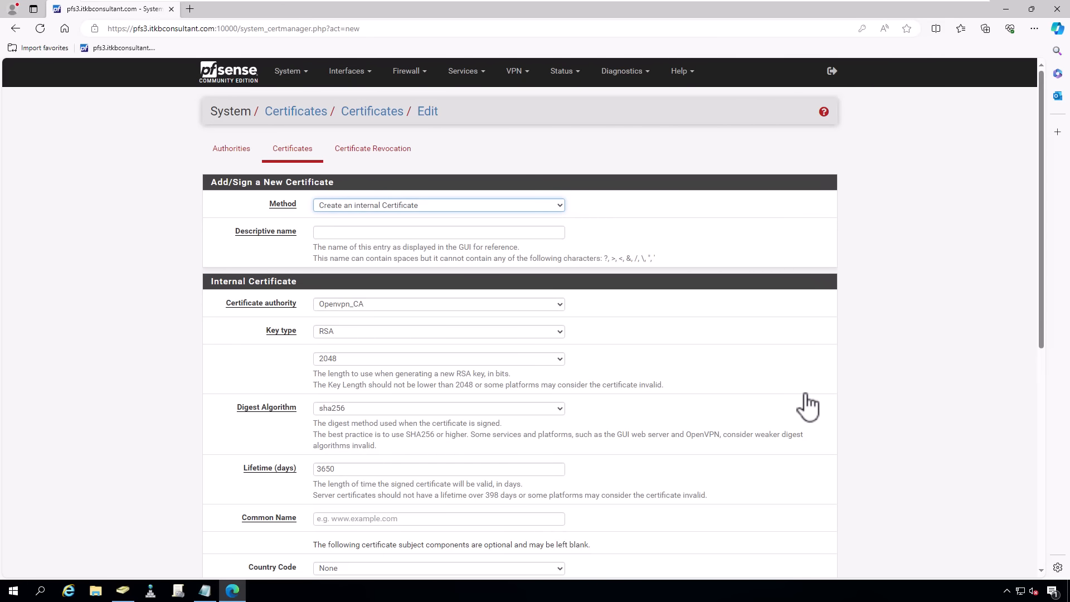
left_click(419, 206)
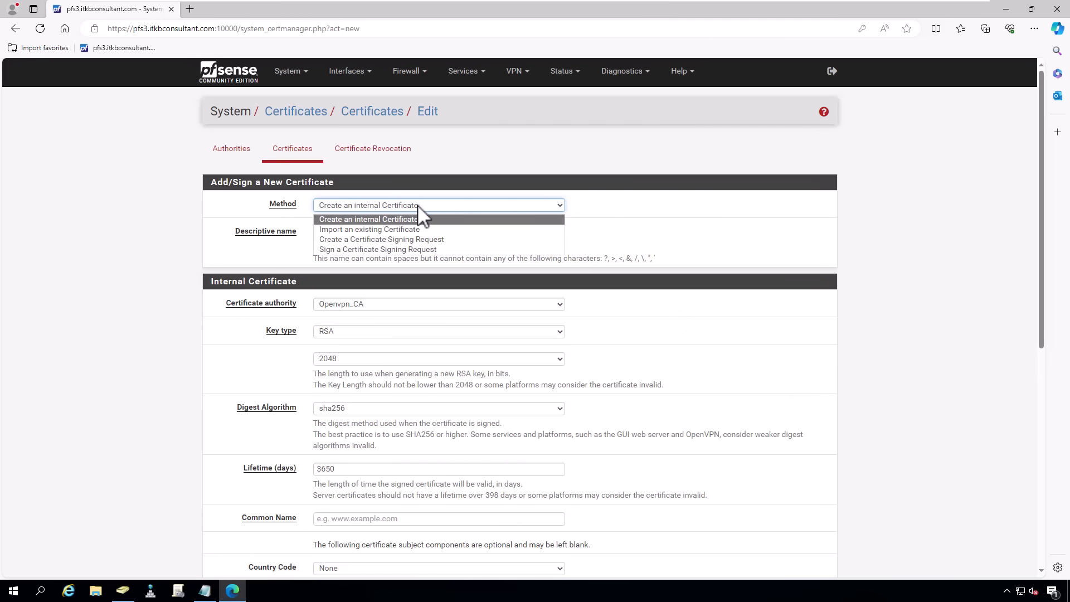
left_click(414, 221)
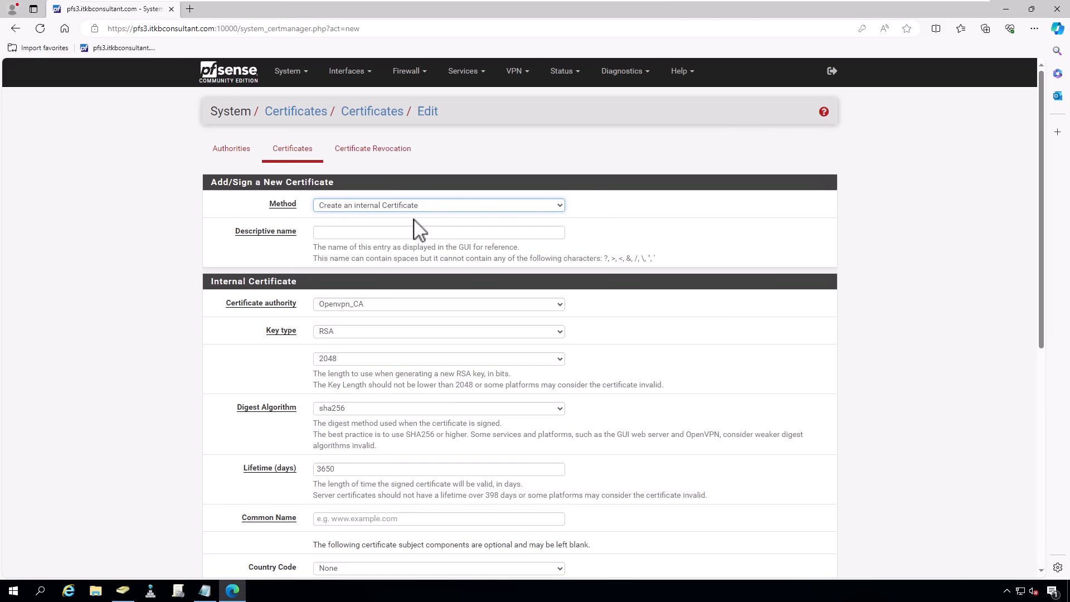
left_click(429, 233)
type("Openvpn")
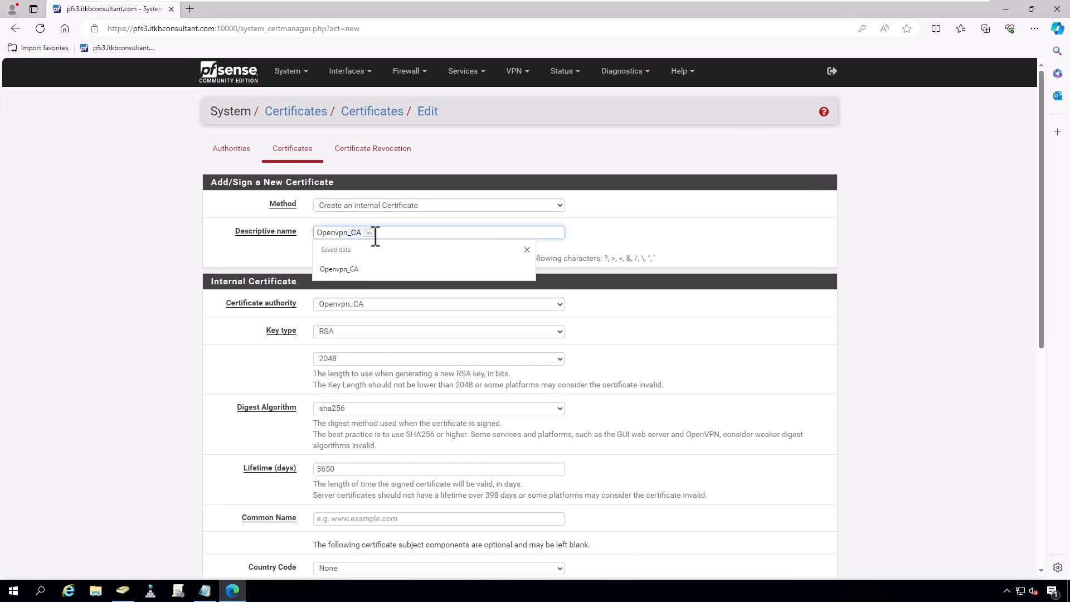
type("_cert")
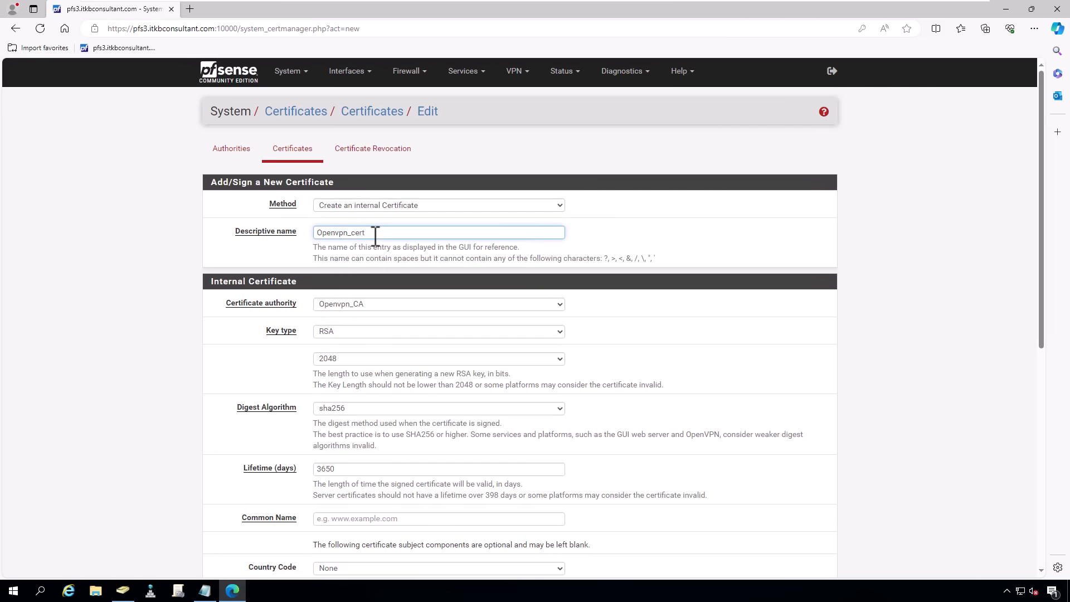
key("BackSpace")
key("BackSpace")
key("BackSpace")
key("BackSpace")
type("Cert")
left_click(439, 305)
left_click(444, 318)
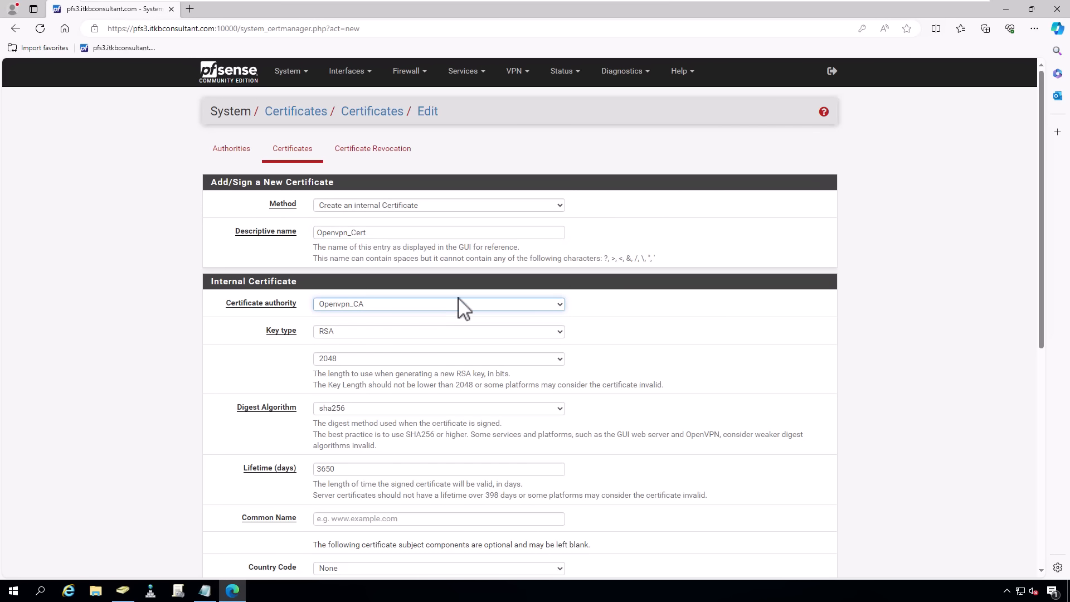
left_click(459, 304)
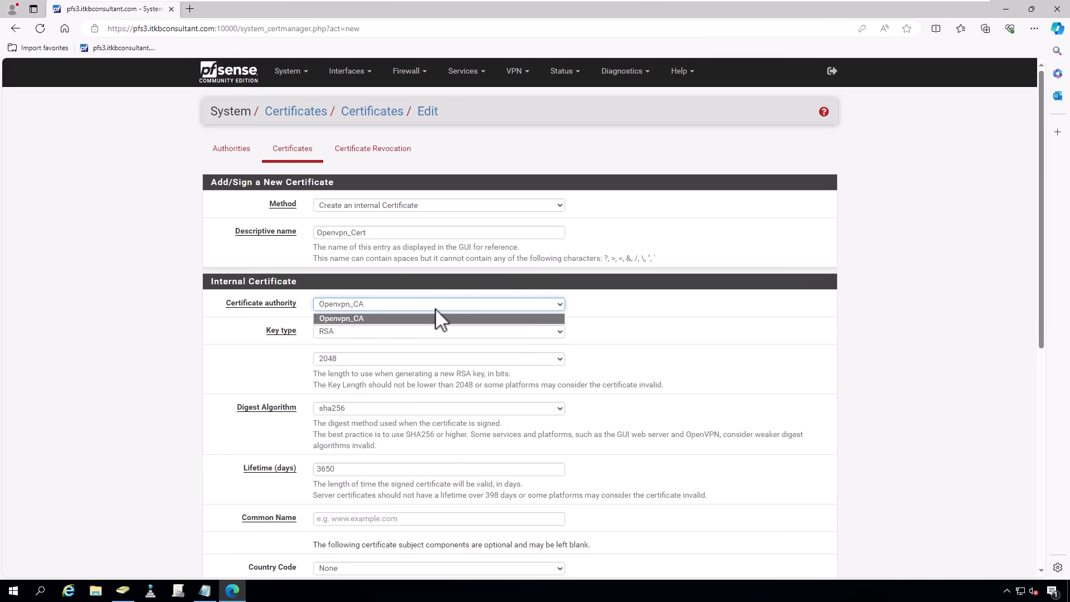
left_click(425, 319)
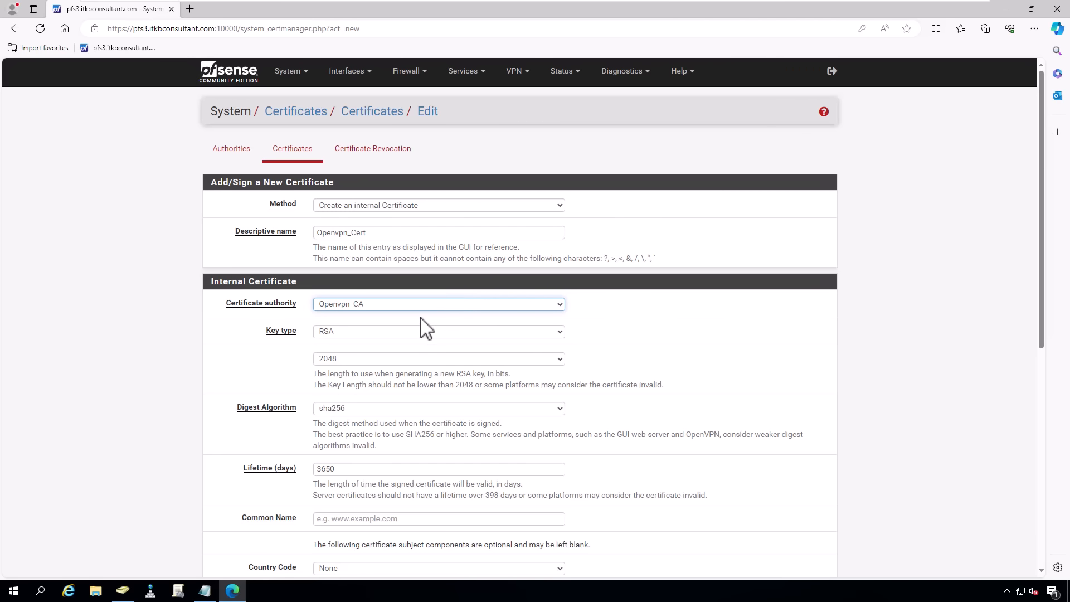
- Give it a 365-day lifetime, common name Openvpn_Cert, Server type, and save
scroll(621, 427, "down", 3)
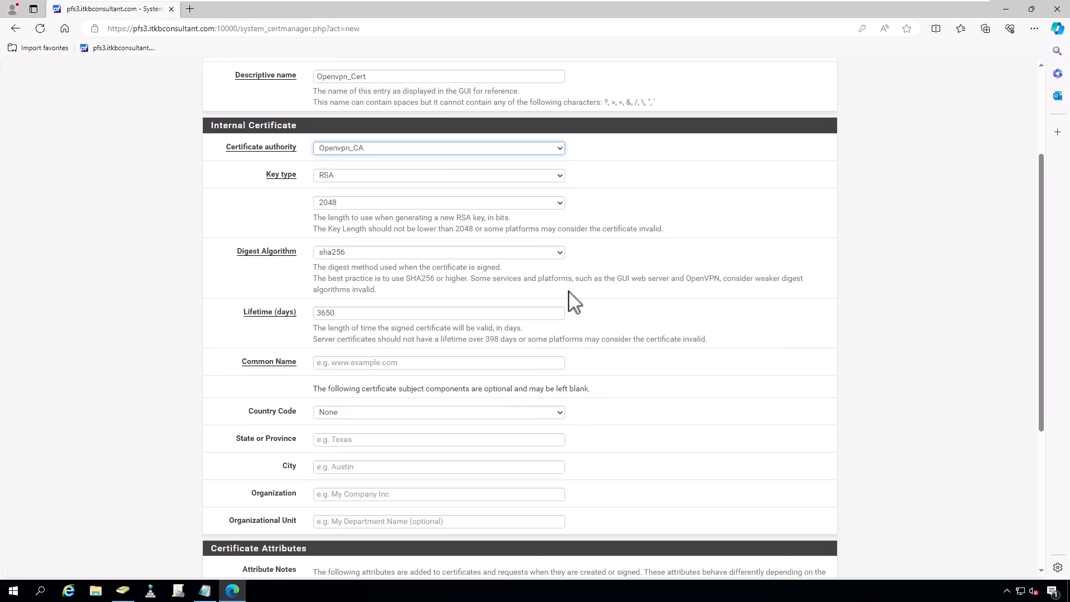
left_click(414, 312)
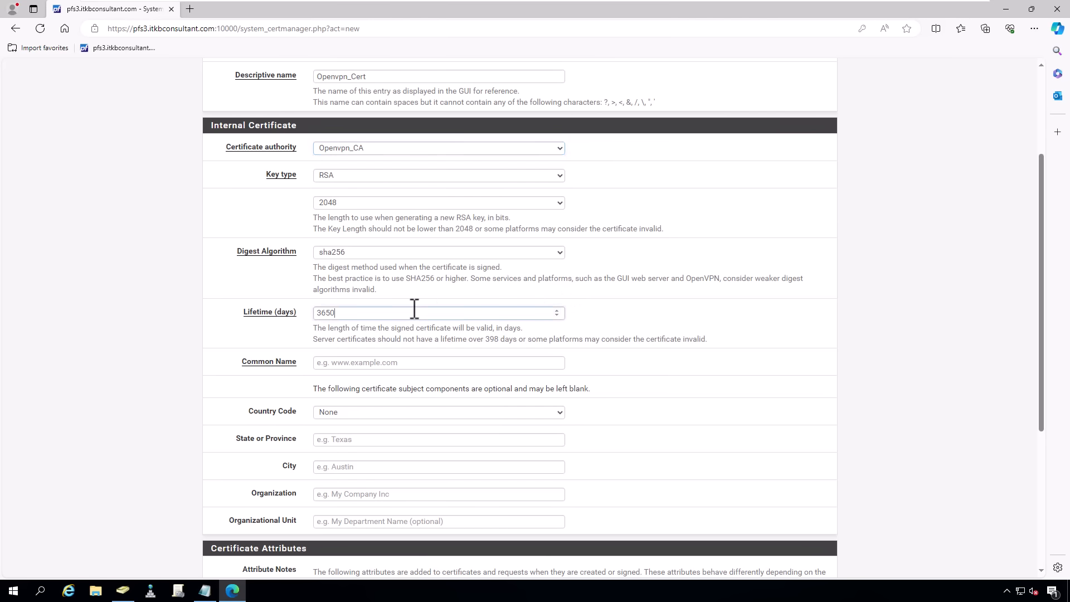
key("BackSpace")
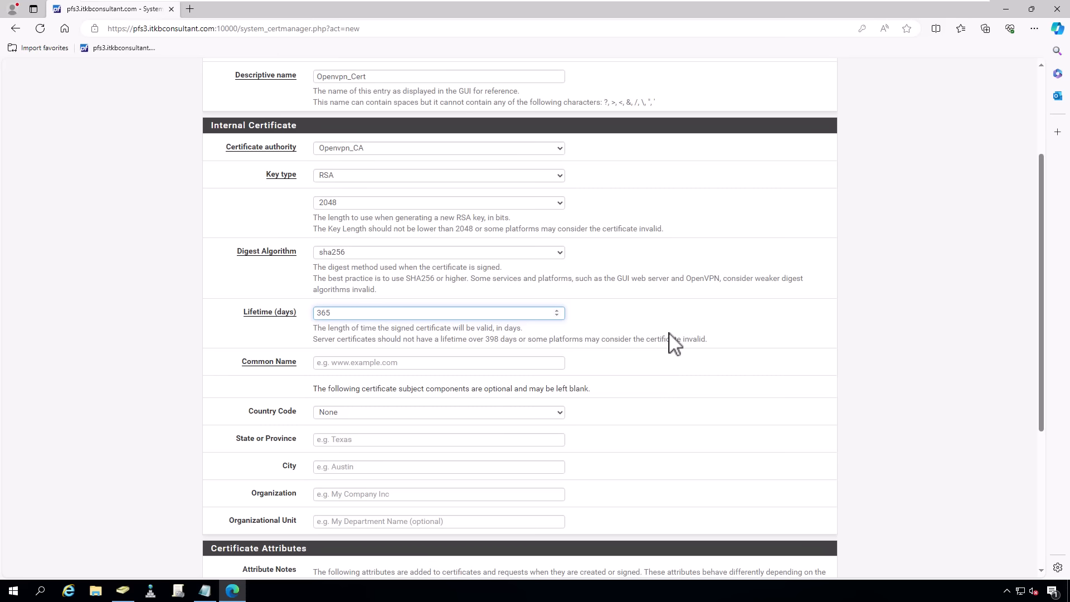
left_click(388, 364)
type("Openvpn_Cert")
left_click(593, 368)
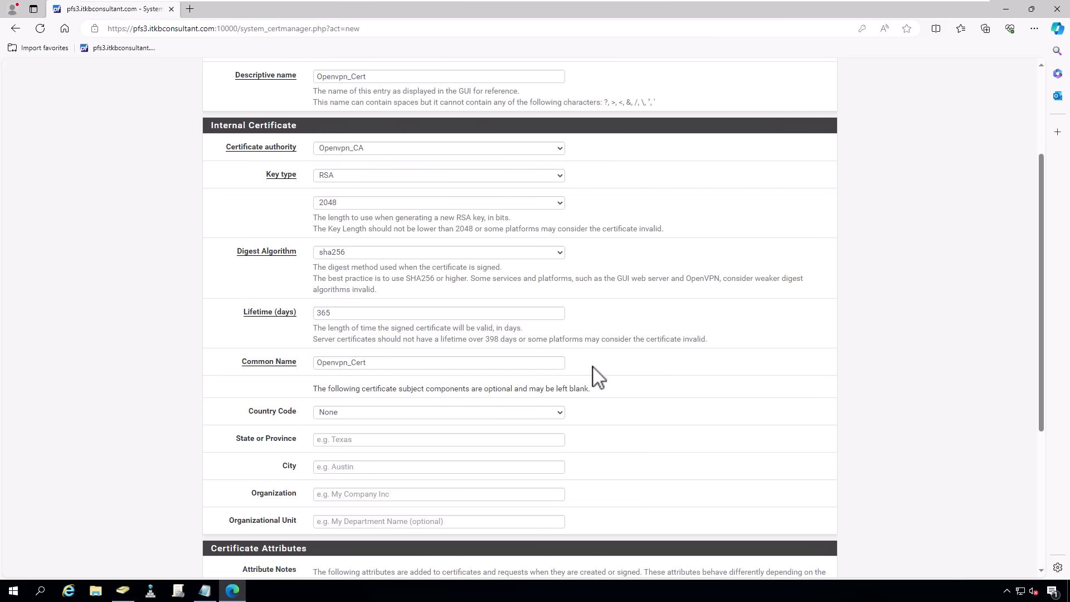
scroll(374, 390, "down", 4)
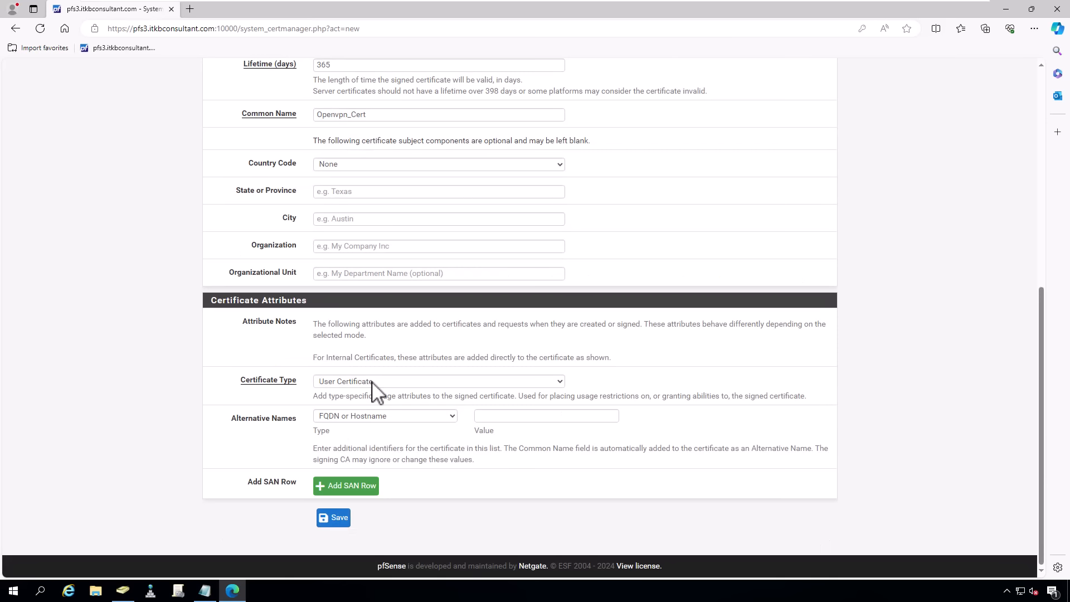
left_click(373, 381)
left_click(373, 396)
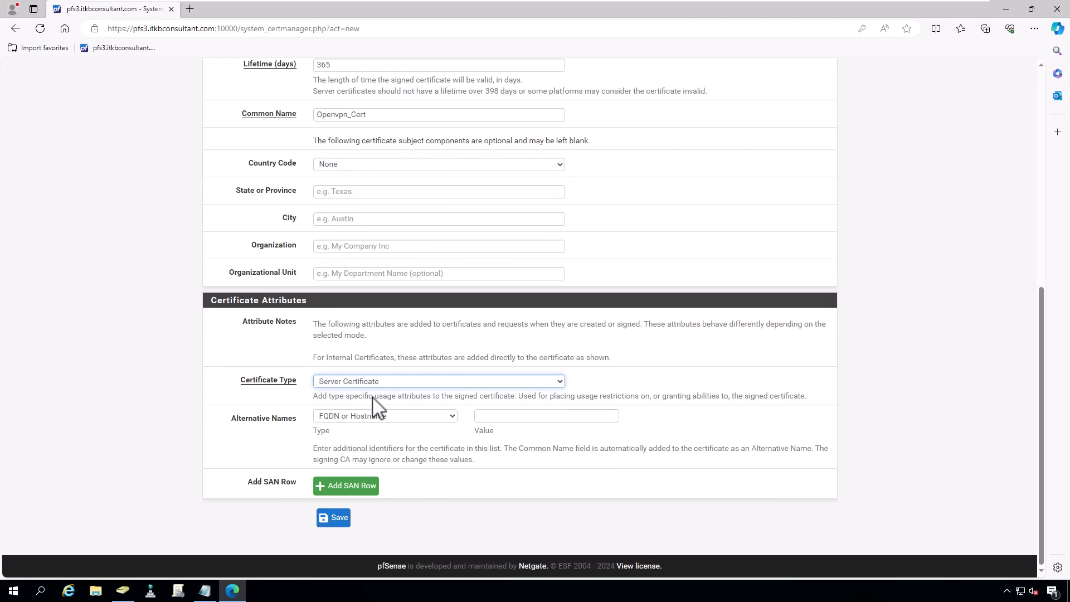
left_click(333, 519)
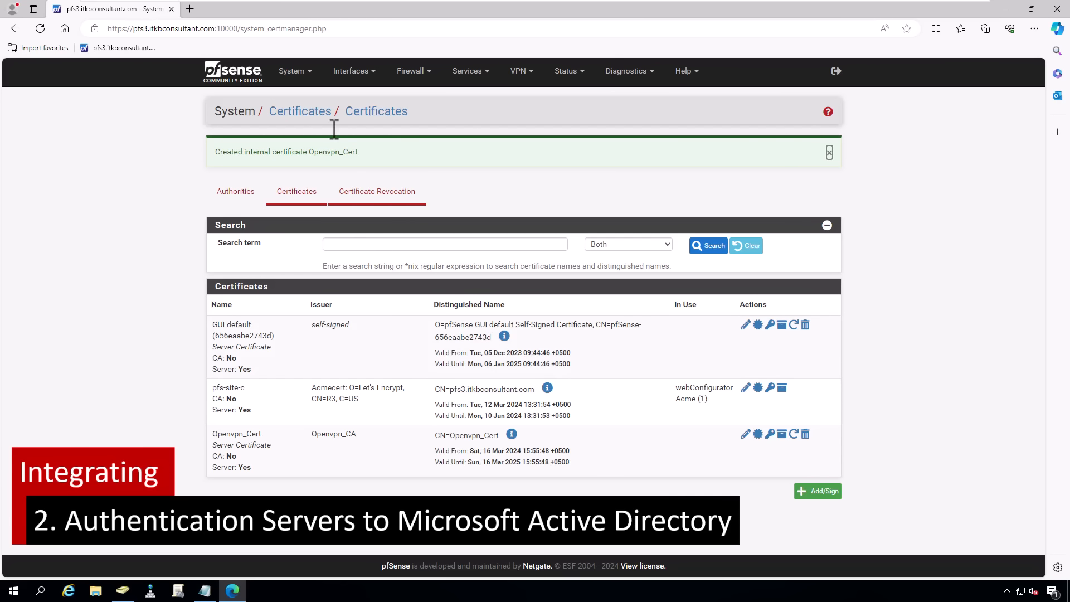
- Add an authentication server named Active Directory with host 10.0.40.201
left_click(304, 75)
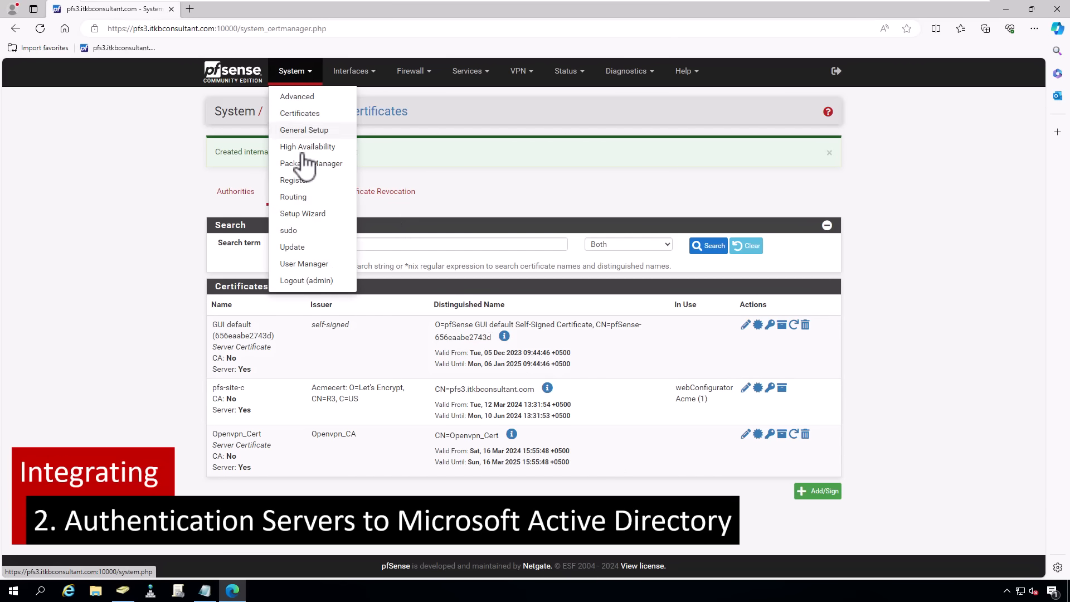
left_click(294, 263)
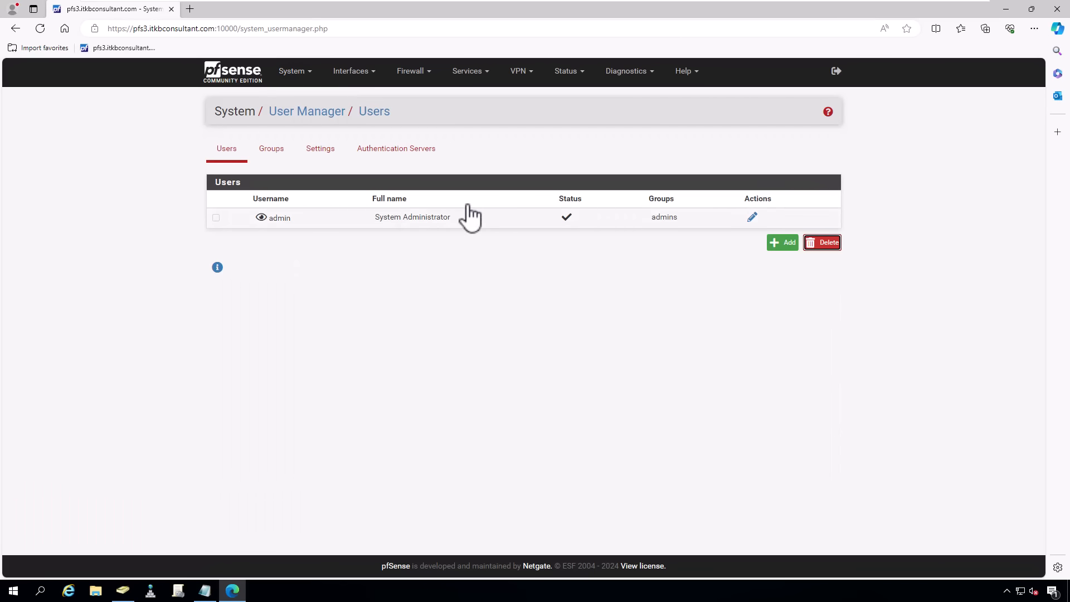
left_click(415, 158)
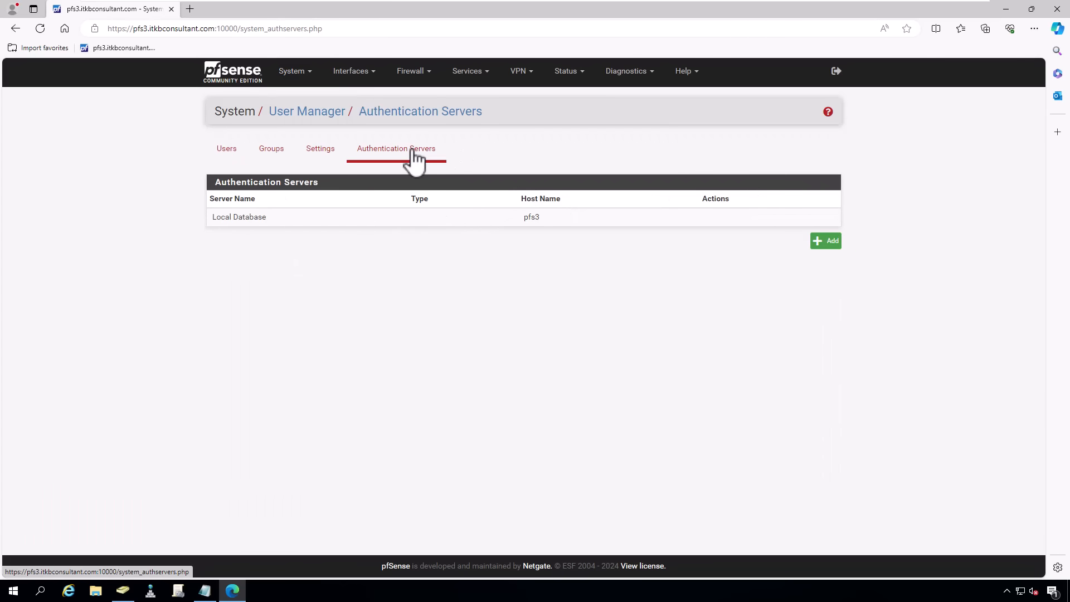
left_click(826, 242)
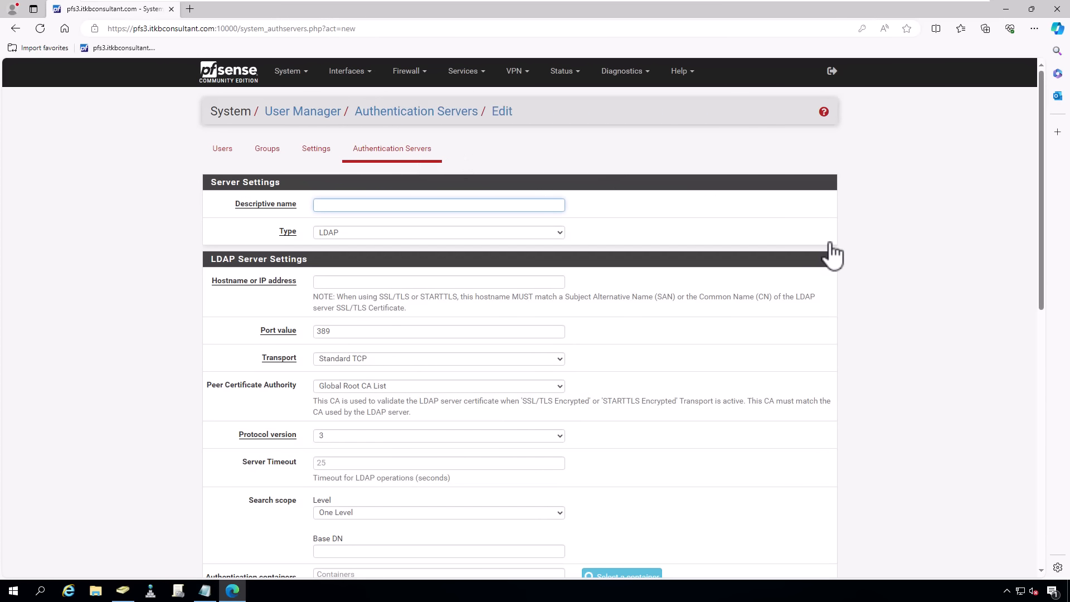
type("Active Directory")
left_click(409, 279)
type("1")
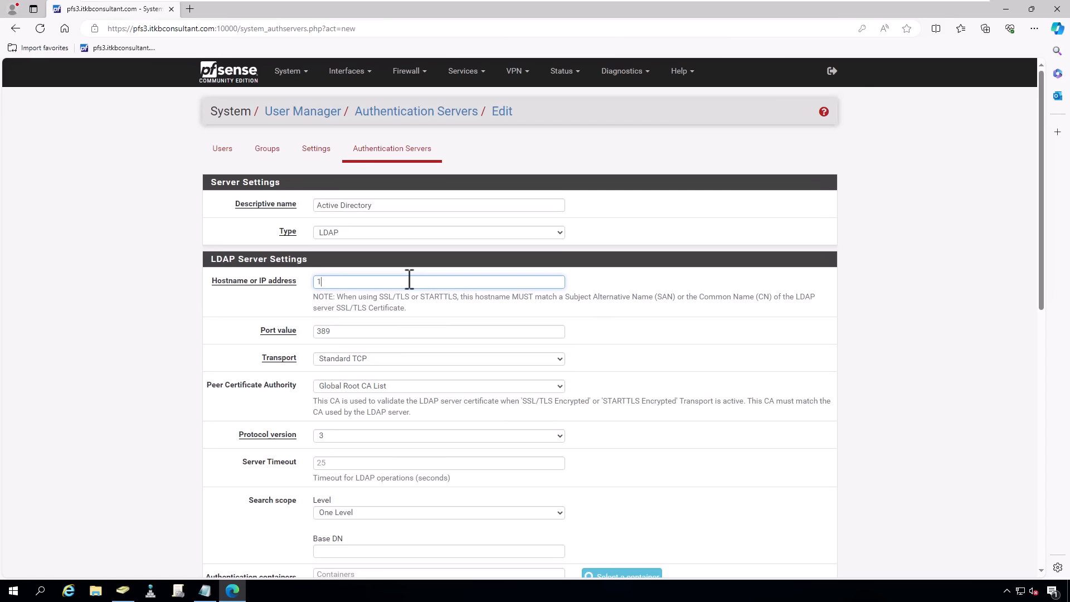
type("0.0.40.201")
scroll(556, 387, "down", 3)
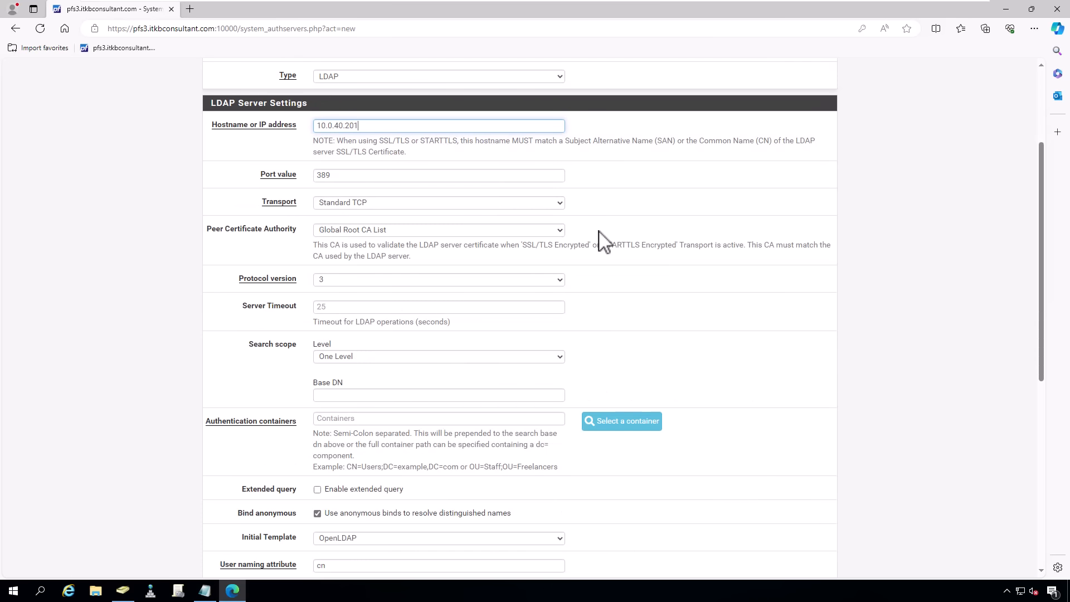
left_click(558, 230)
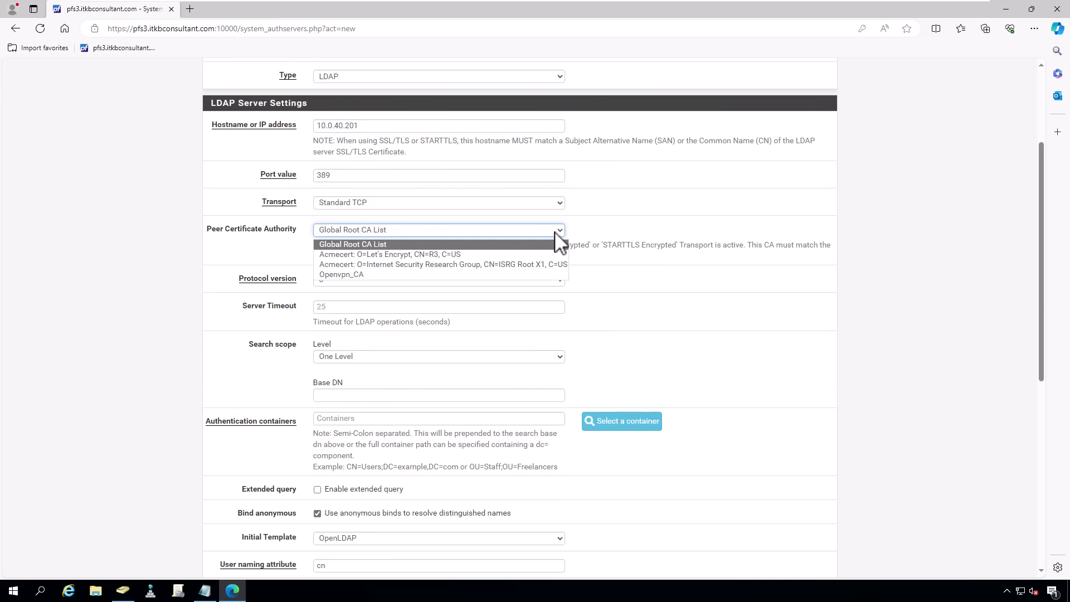
- Use Openvpn_CA as peer CA, Entire Subtree scope, and base DN dc=itkb,dc=lab
left_click(536, 274)
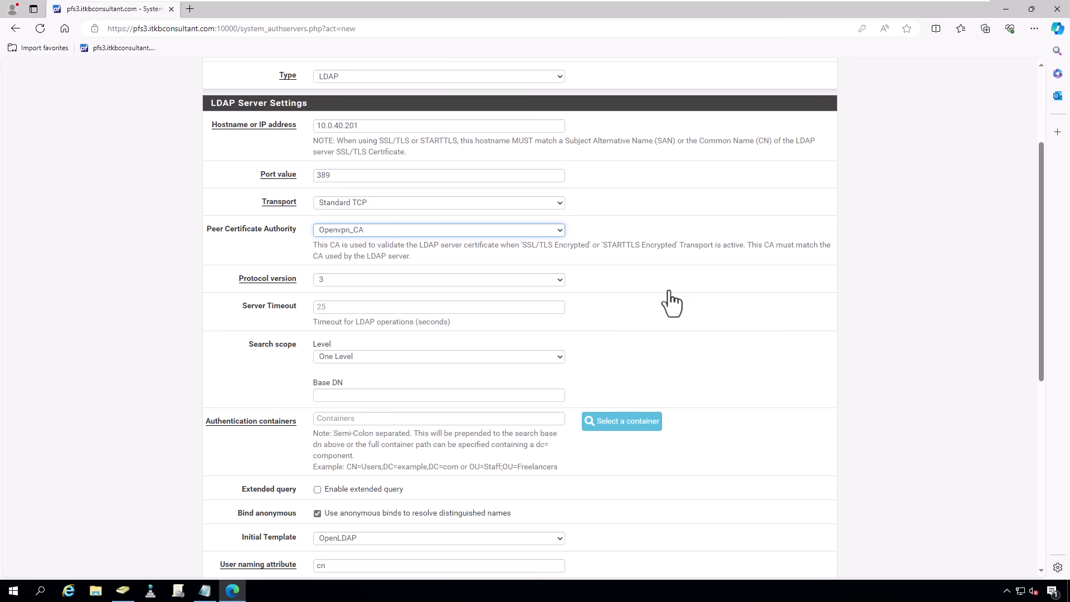
left_click(530, 359)
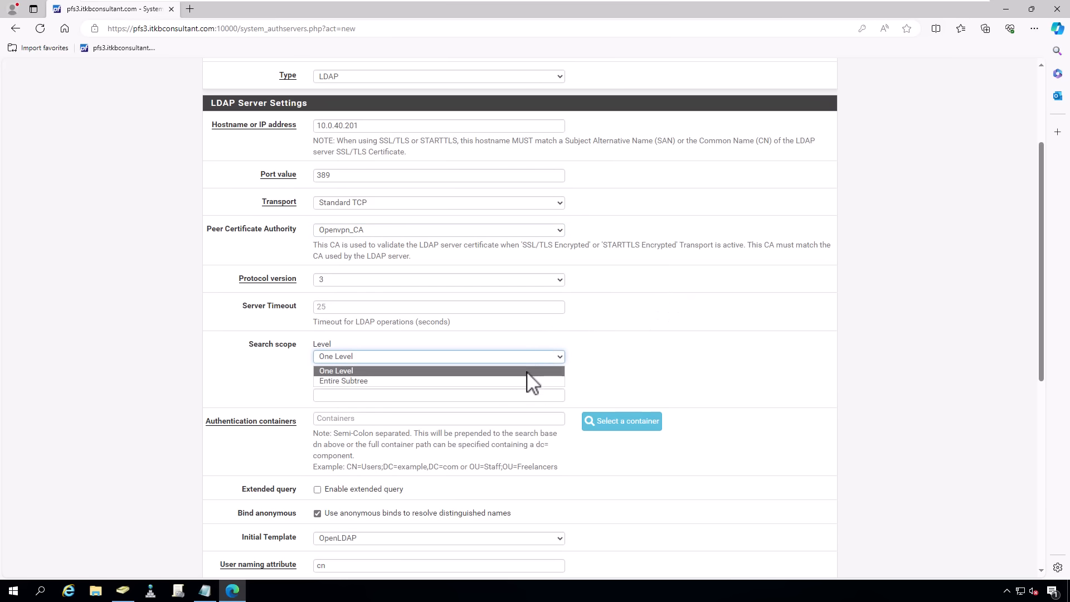
left_click(529, 382)
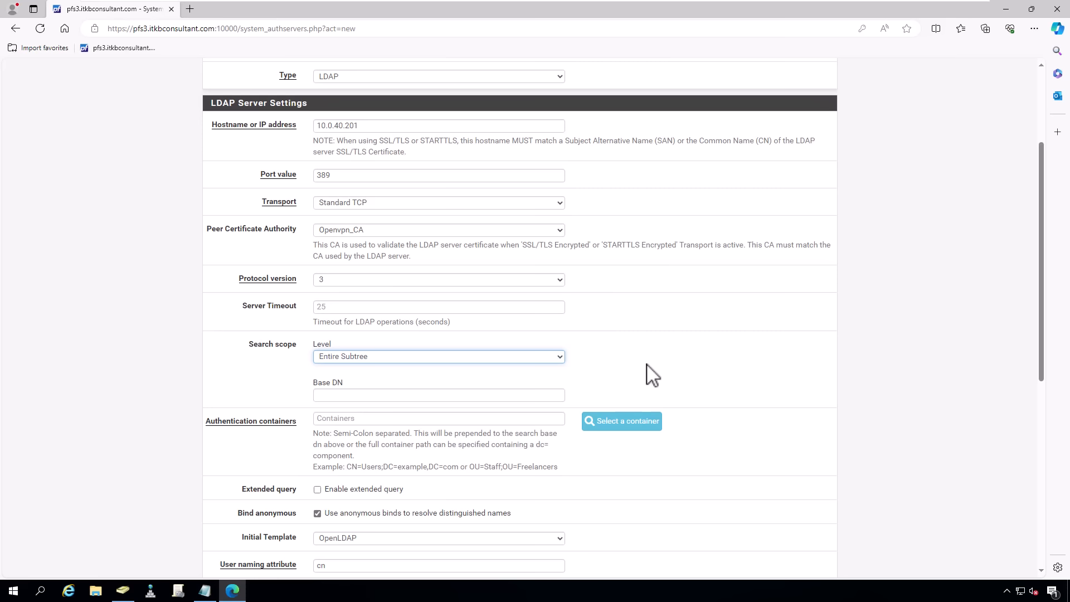
left_click(408, 396)
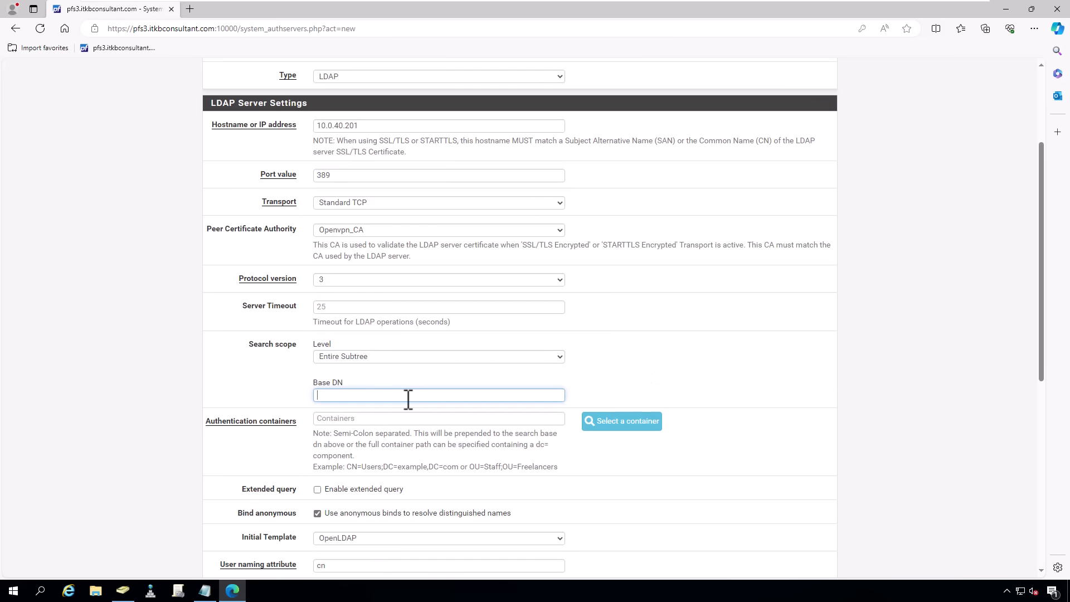
type("dc=itkb,dc=la")
scroll(408, 399, "down", 3)
left_click(500, 263)
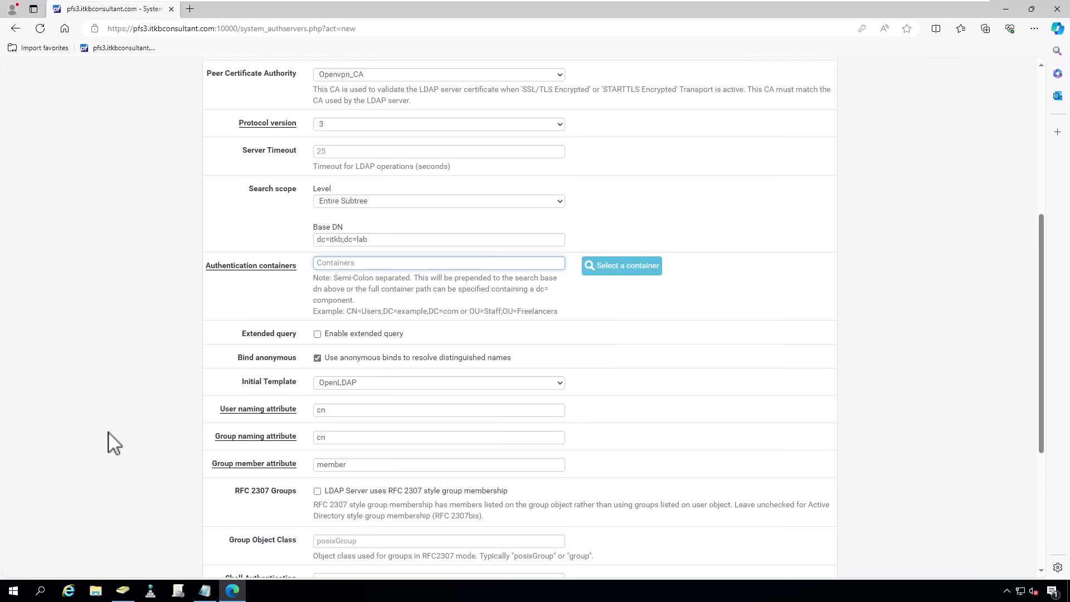
- Switch to Active Directory Users and Computers showing the ITKBPK > KHI > Users OU
left_click(133, 596)
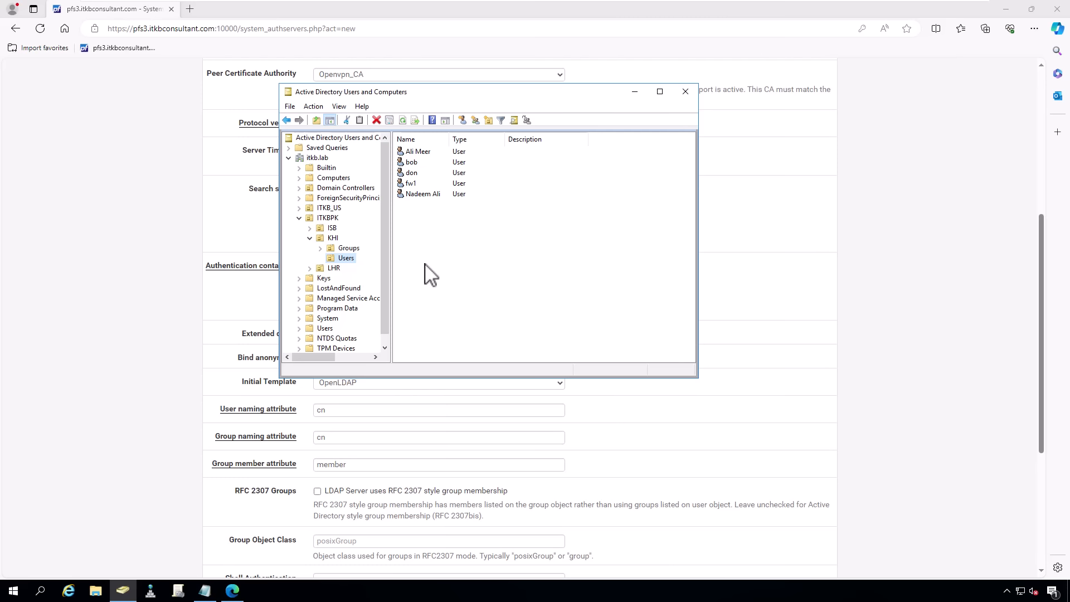
- Copy the KHI Users OU distinguishedName and paste it into Authentication containers
right_click(344, 260)
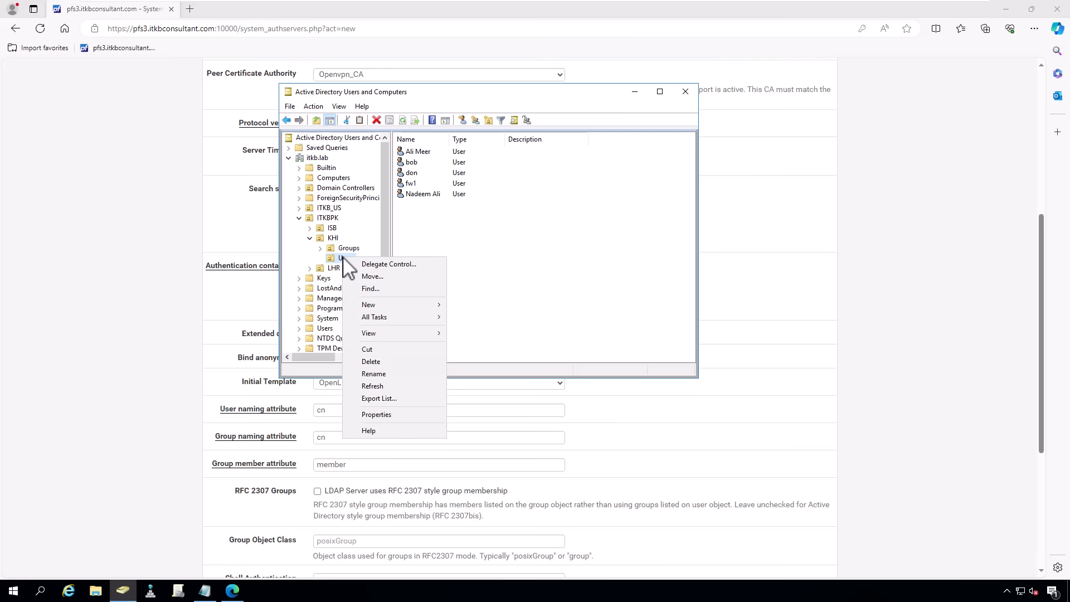
left_click(397, 415)
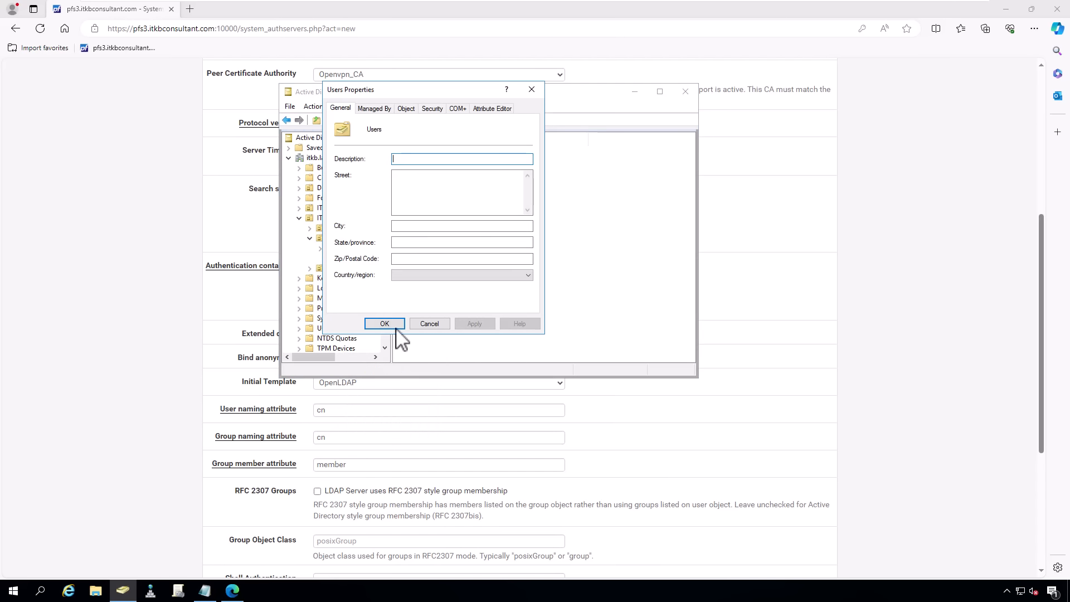
left_click(492, 108)
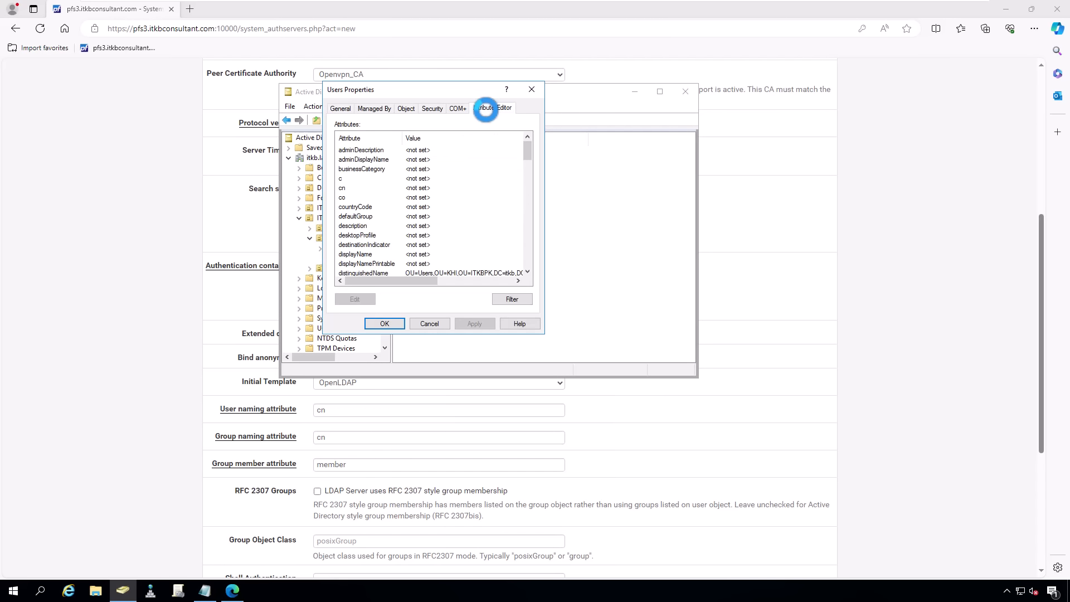
double_click(372, 272)
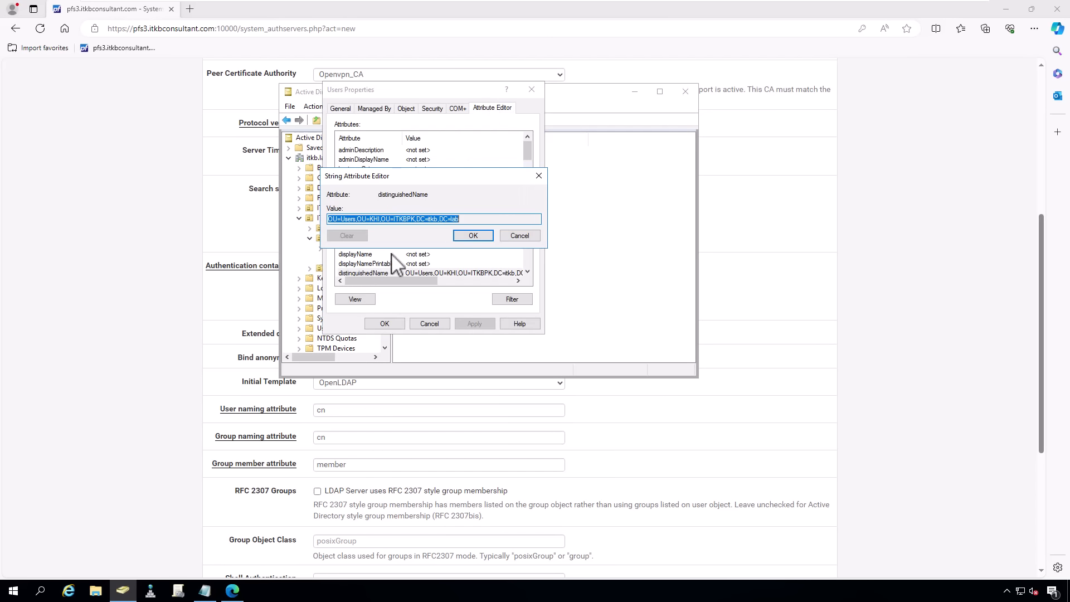
left_click_drag(471, 220, 345, 210)
key("ctrl+c")
left_click(472, 237)
left_click(435, 325)
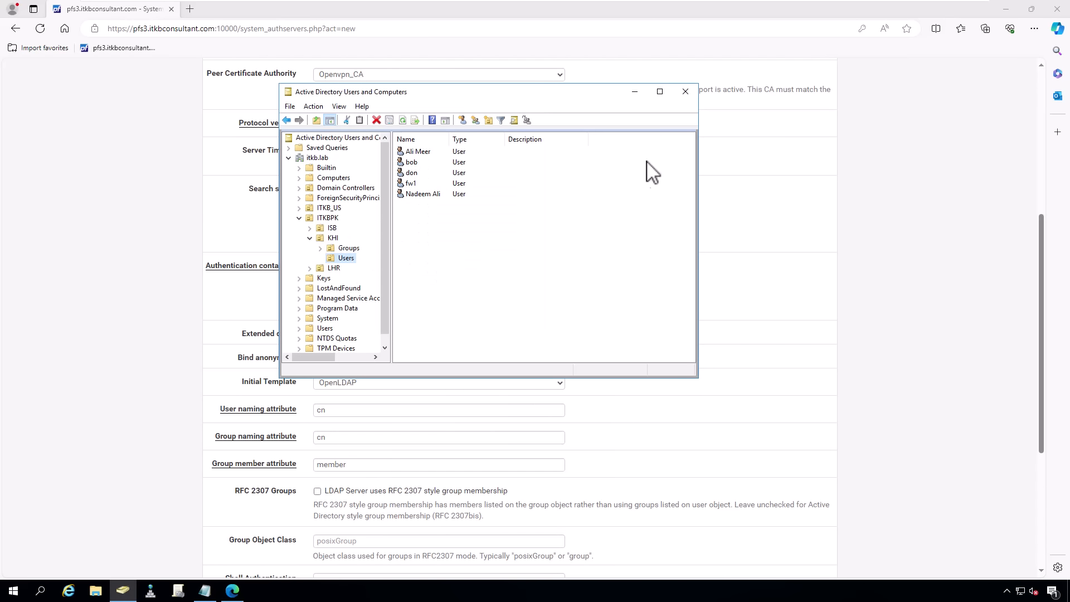
left_click(635, 92)
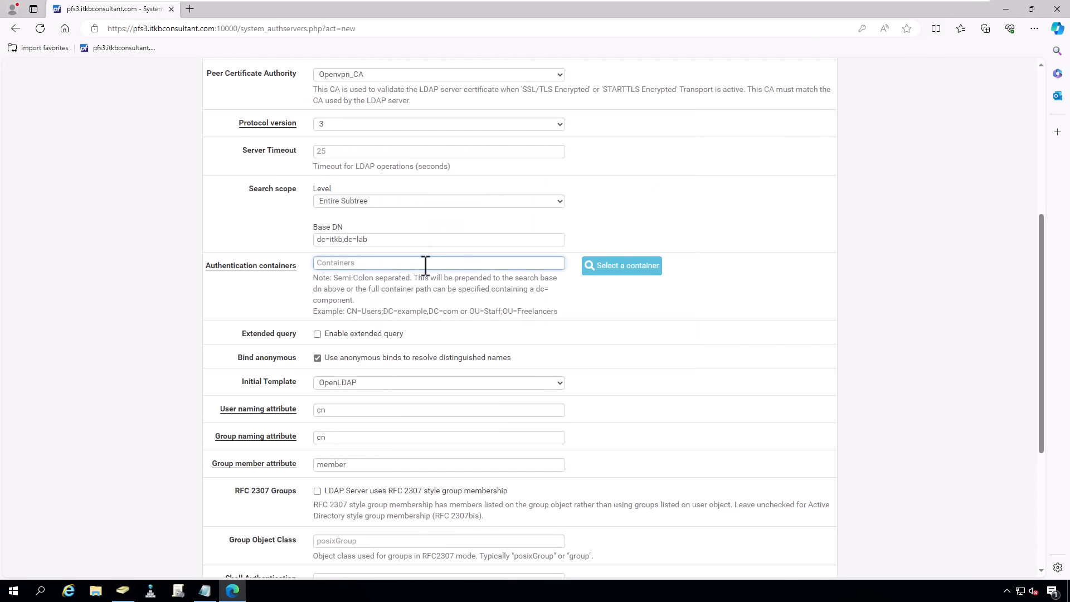
key("ctrl+v")
- Turn off anonymous bind and enter the bind username and password
left_click(597, 204)
scroll(596, 204, "down", 3)
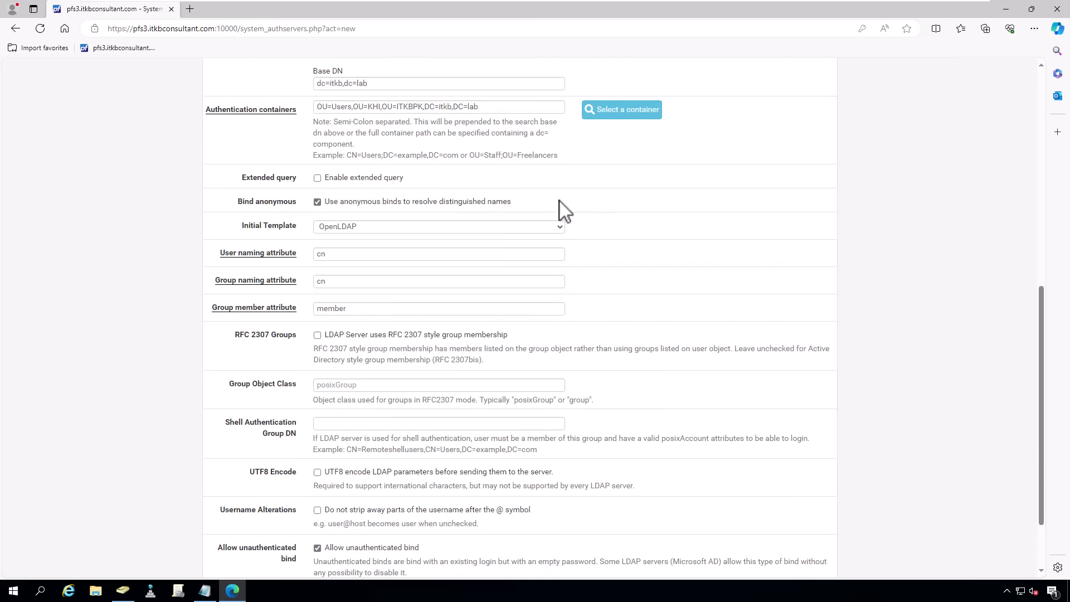
left_click(422, 203)
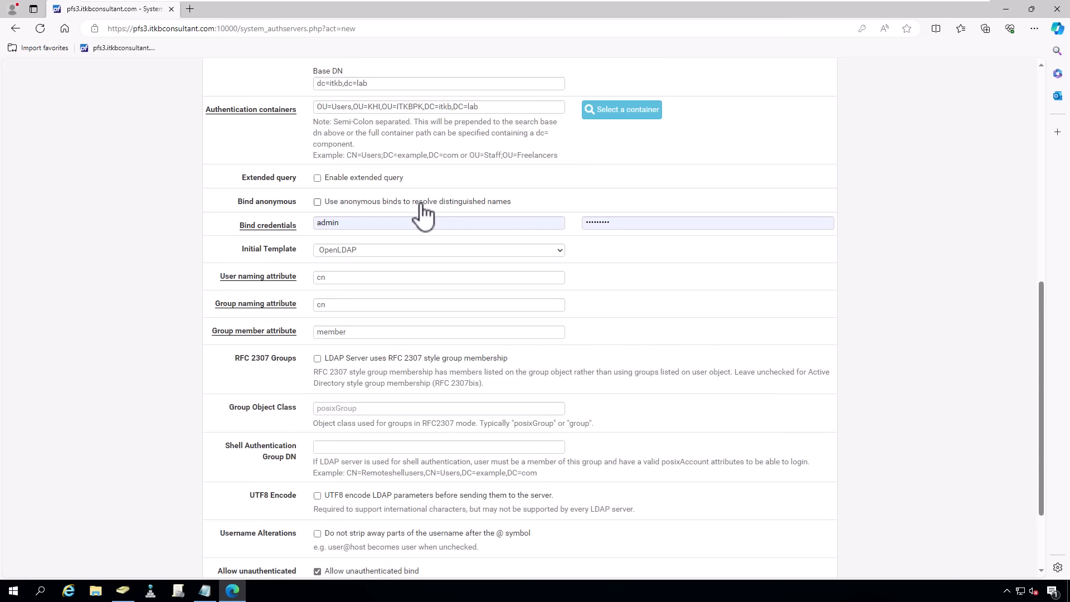
double_click(365, 222)
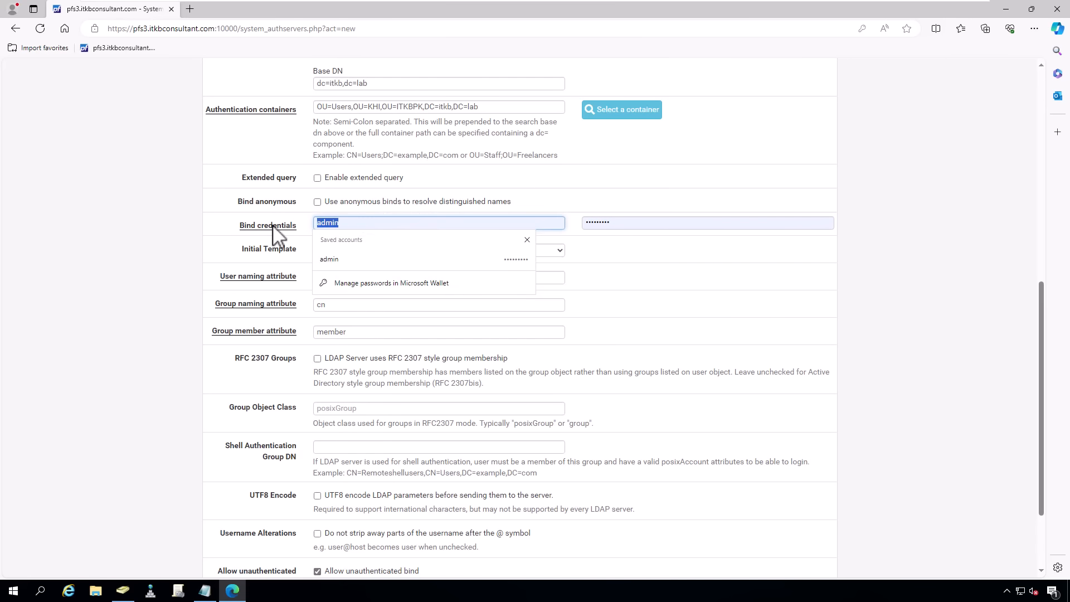
type("fw1")
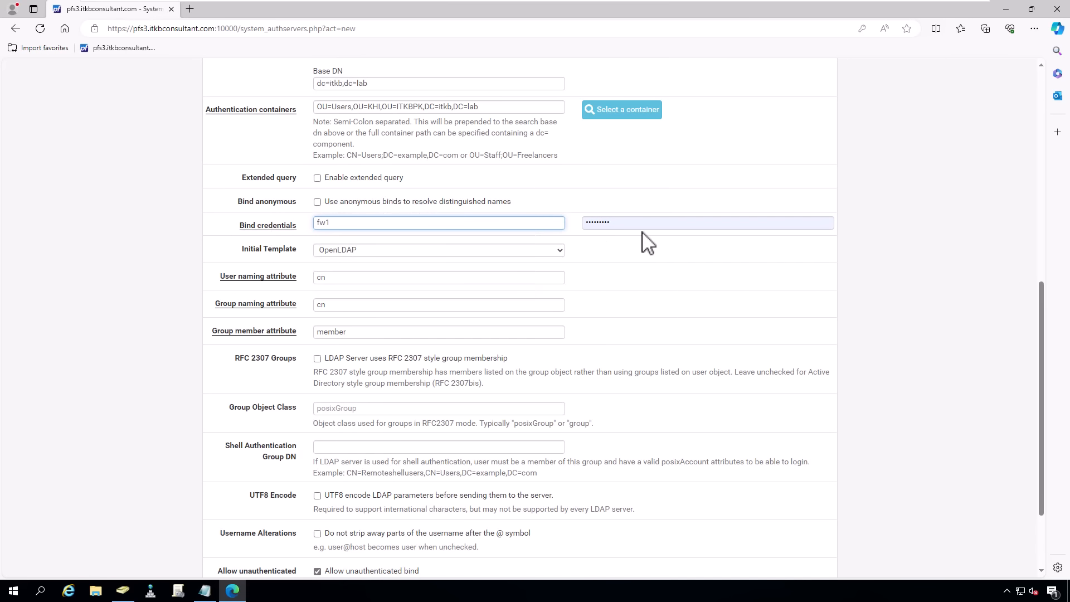
double_click(613, 223)
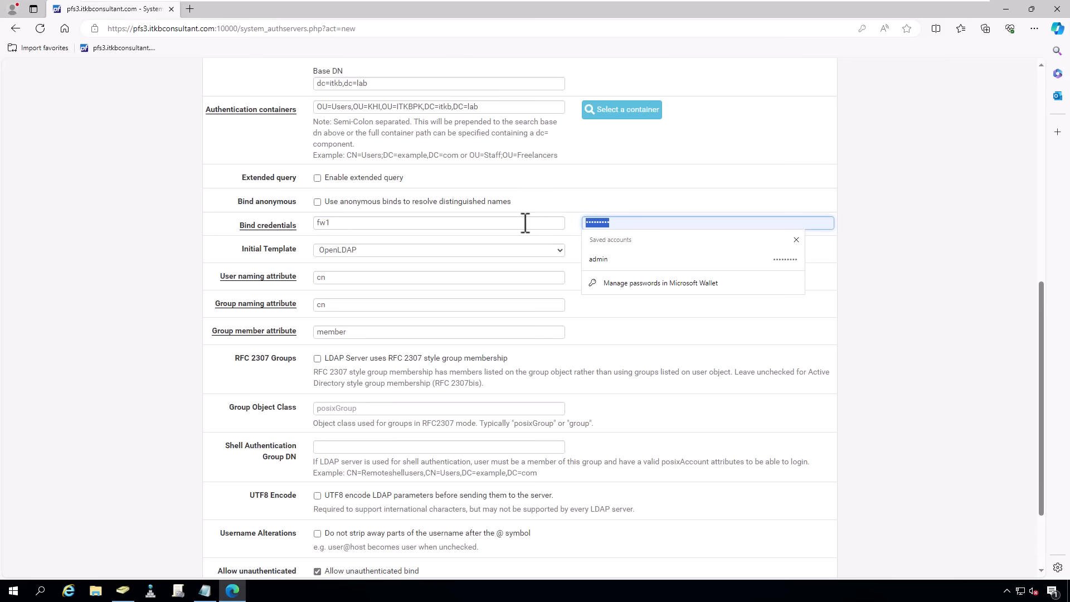
type("•••")
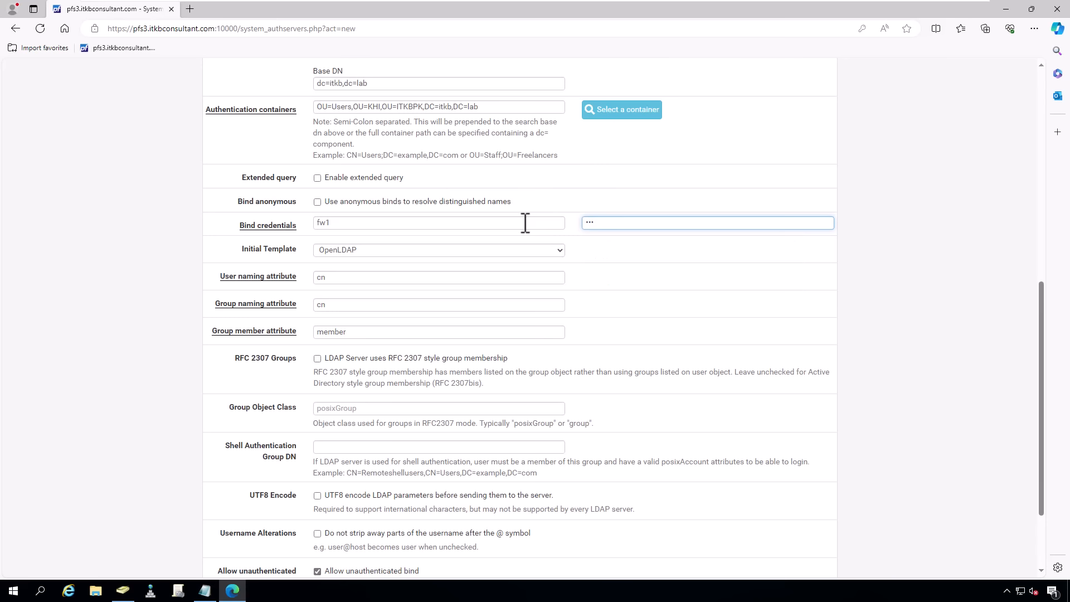
type("••••••")
- Apply the Microsoft AD initial template and save the authentication server
left_click(417, 252)
left_click(412, 275)
scroll(646, 343, "down", 2)
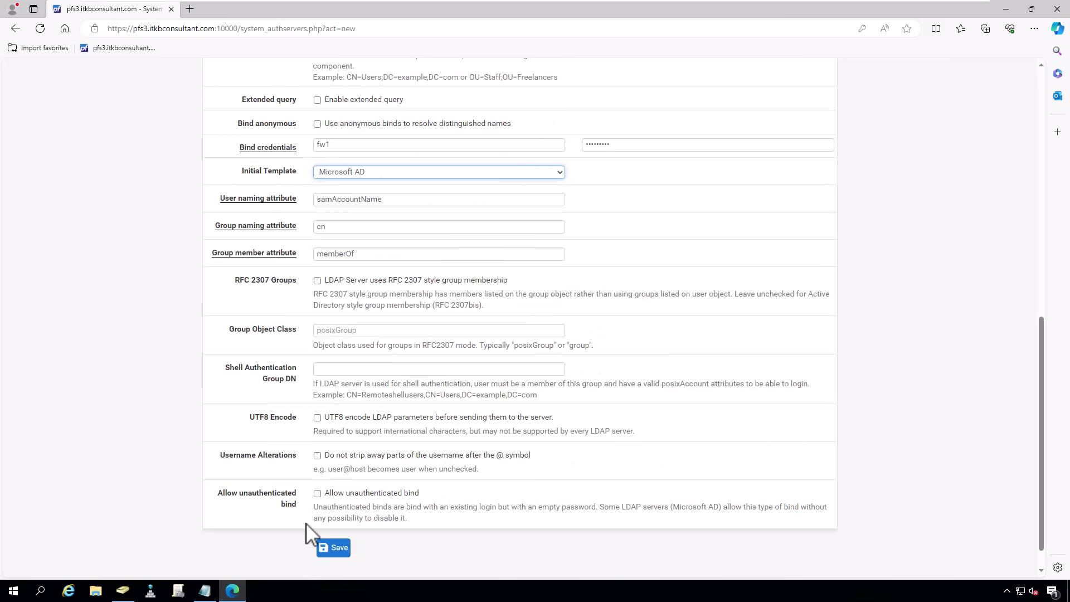
left_click(333, 547)
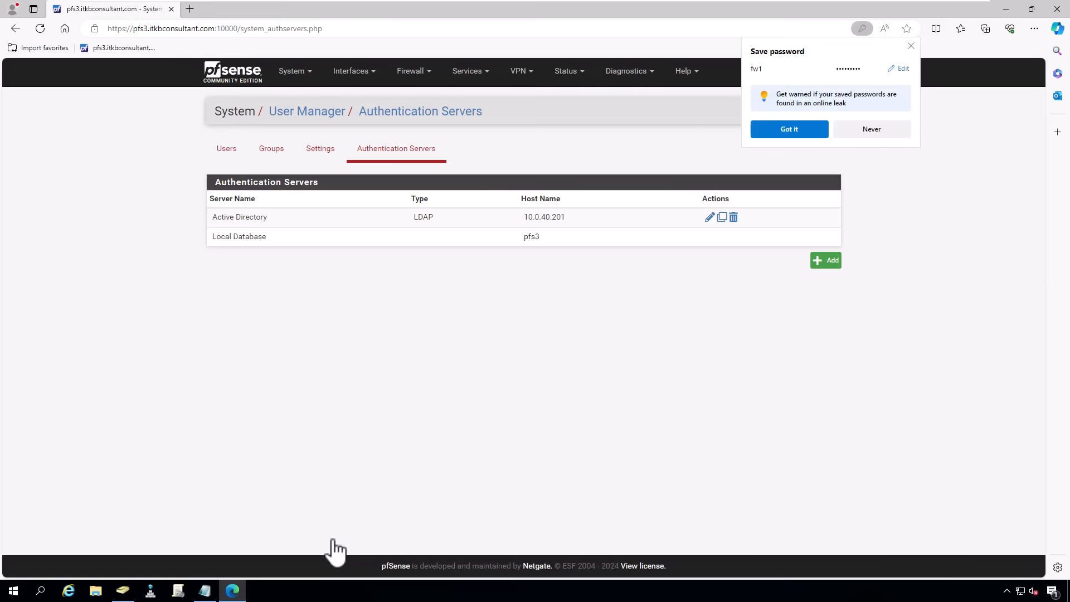
- Test a domain user's login against Active Directory under Diagnostics > Authentication
left_click(642, 415)
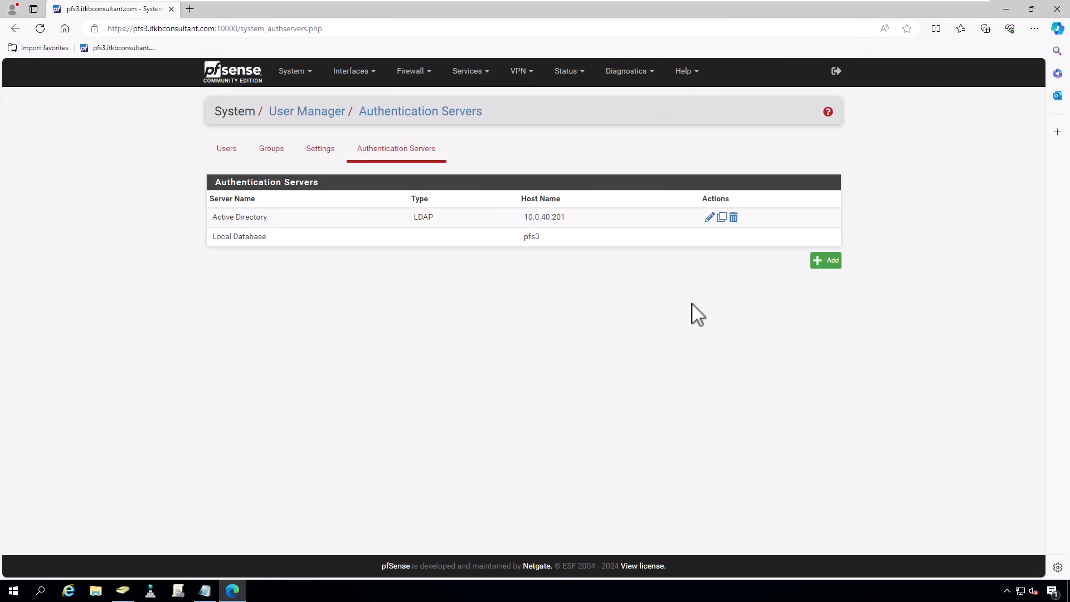
left_click(631, 73)
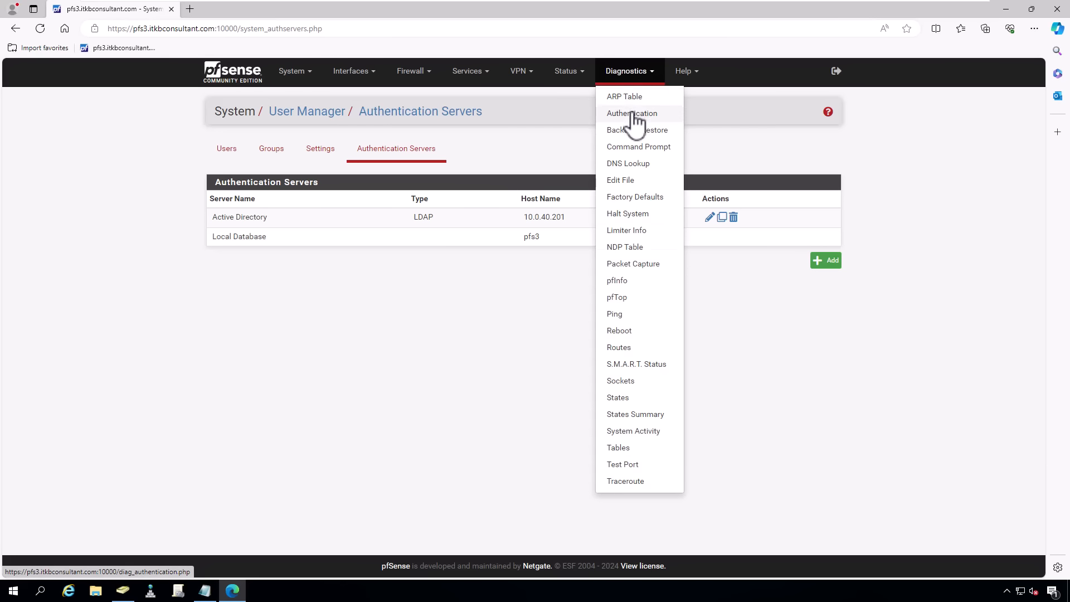
left_click(638, 115)
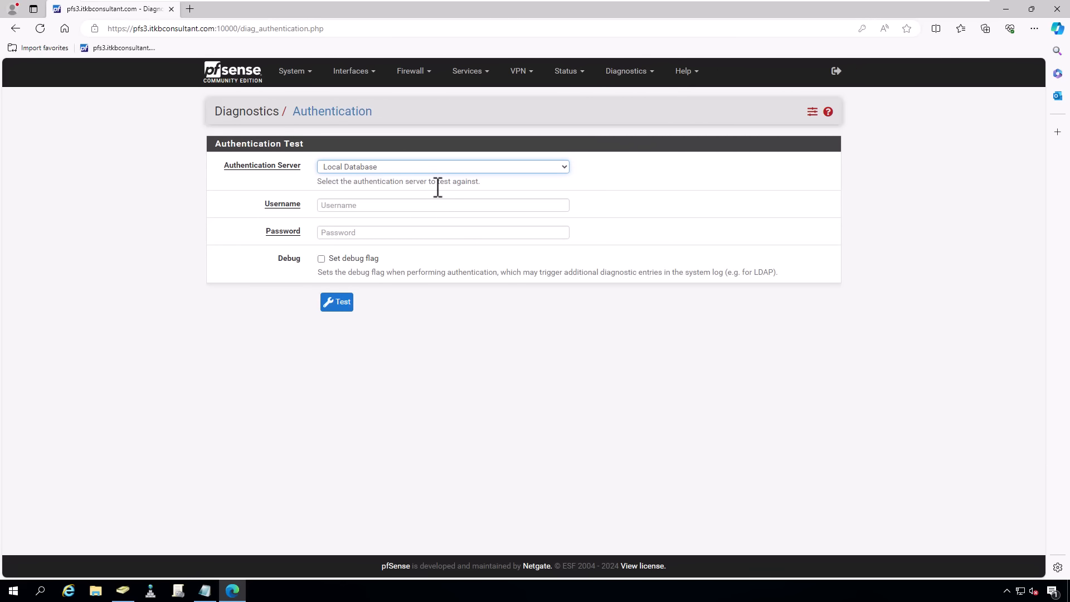
left_click(403, 170)
left_click(401, 178)
left_click(518, 290)
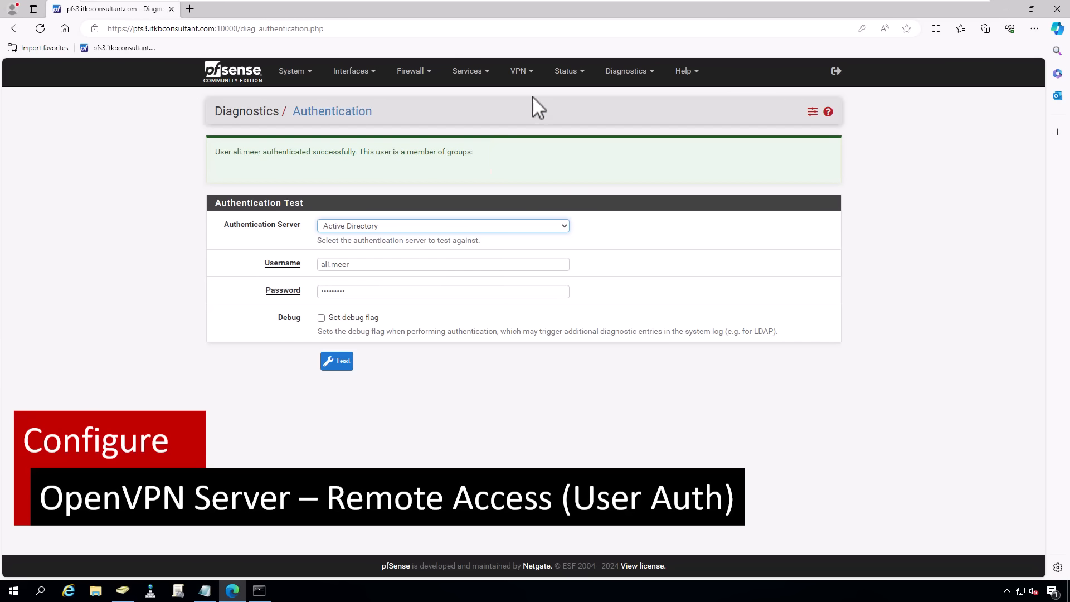
left_click(521, 72)
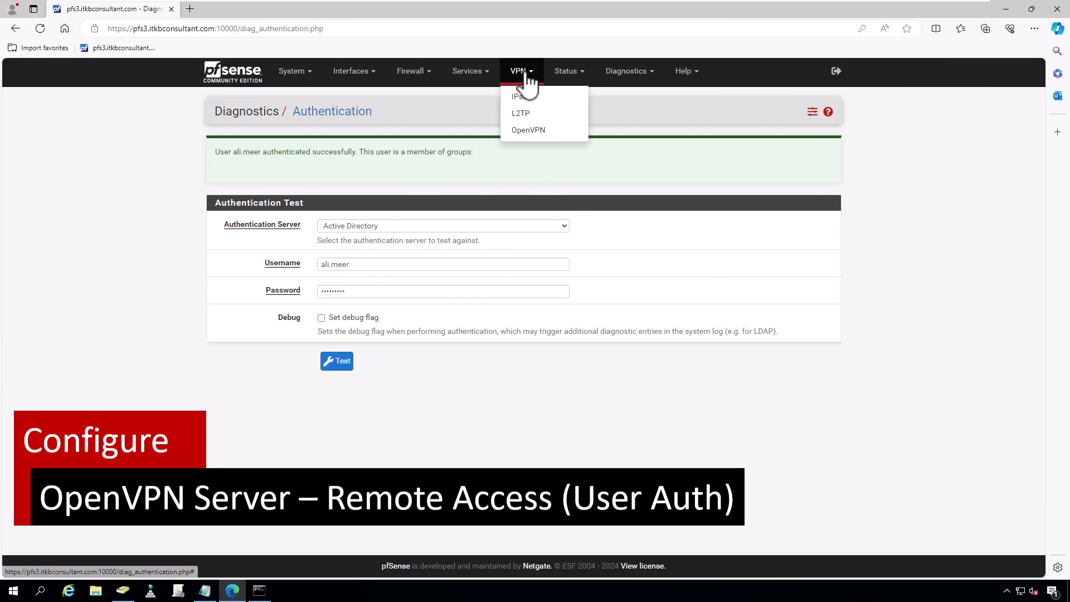
- Add a new OpenVPN server named Corp_VPN in Remote Access (User Auth) mode with Active Directory backend
left_click(521, 132)
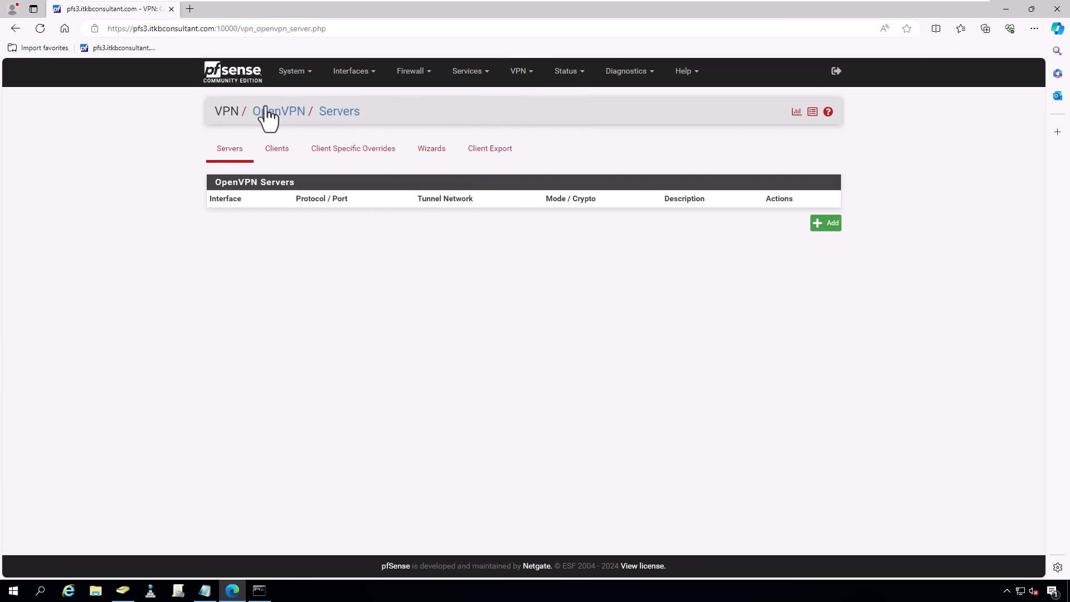
left_click(827, 229)
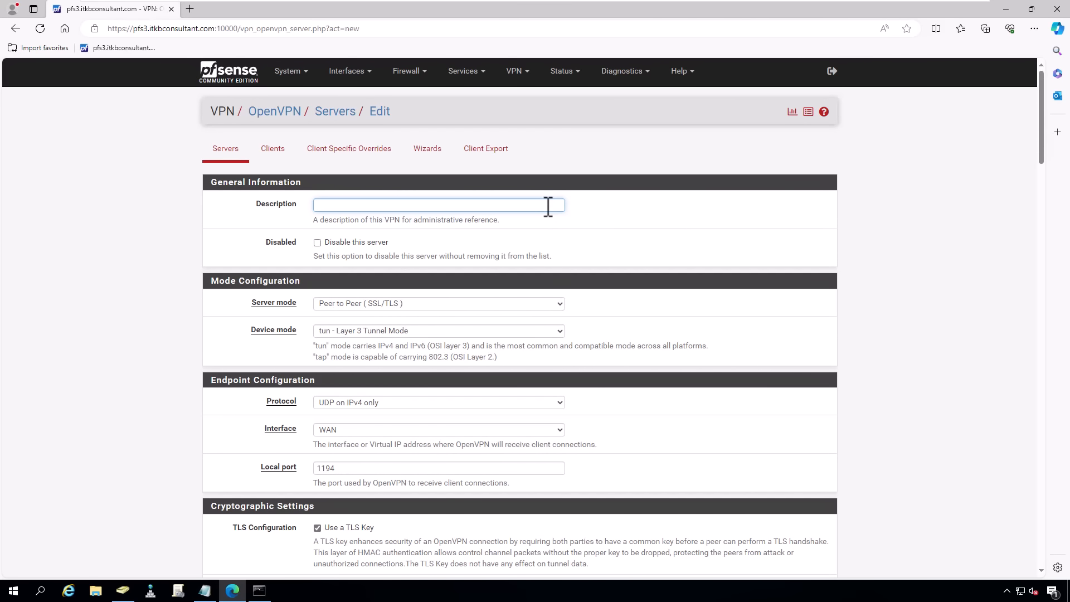
type("Corp_VPN")
left_click(418, 304)
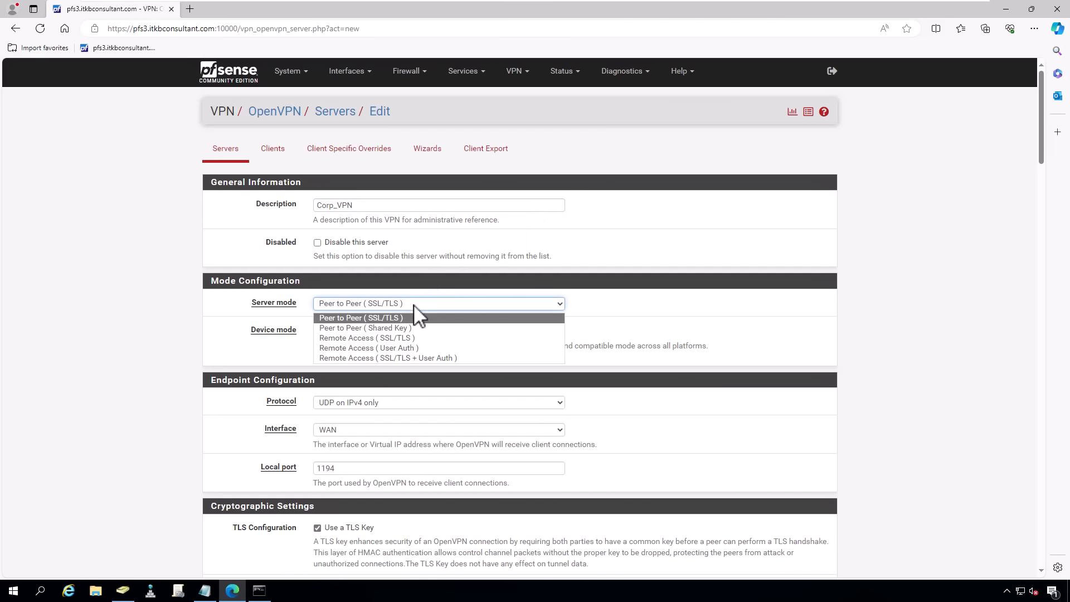
left_click(418, 348)
scroll(639, 318, "down", 3)
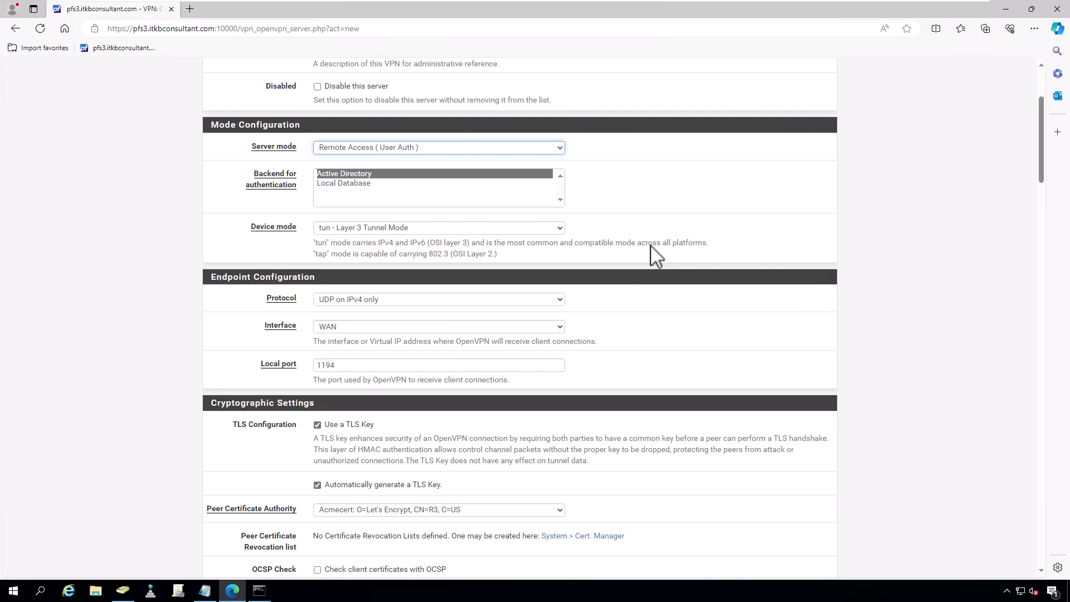
left_click(412, 175)
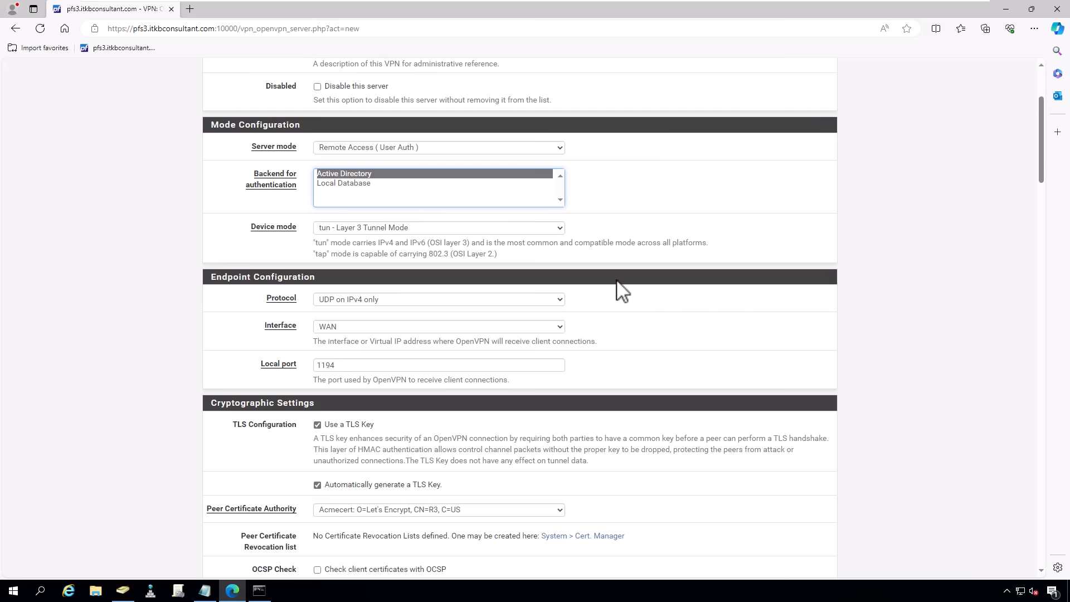
- Set the server to TCP on IPv4 only, listening on WAN at local port 11940
left_click(535, 301)
left_click(484, 334)
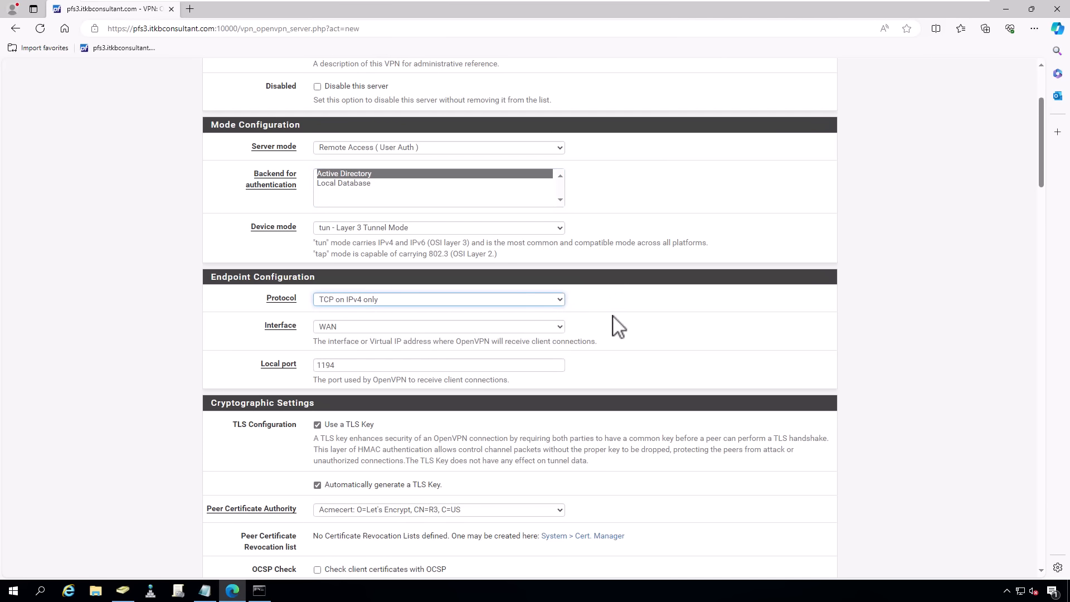
double_click(528, 324)
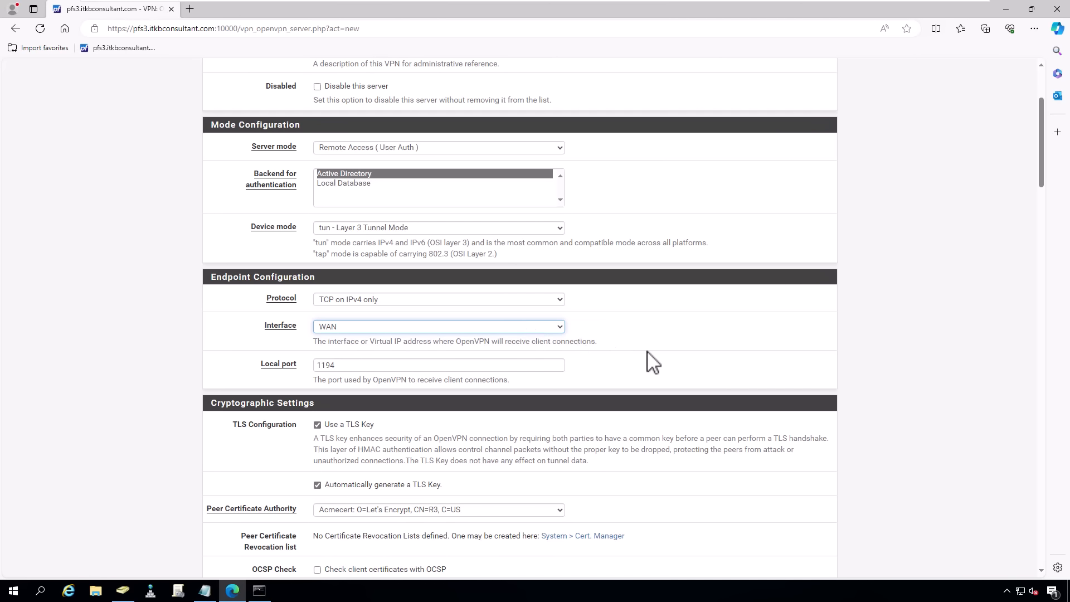
left_click(519, 364)
type("0")
scroll(722, 318, "down", 4)
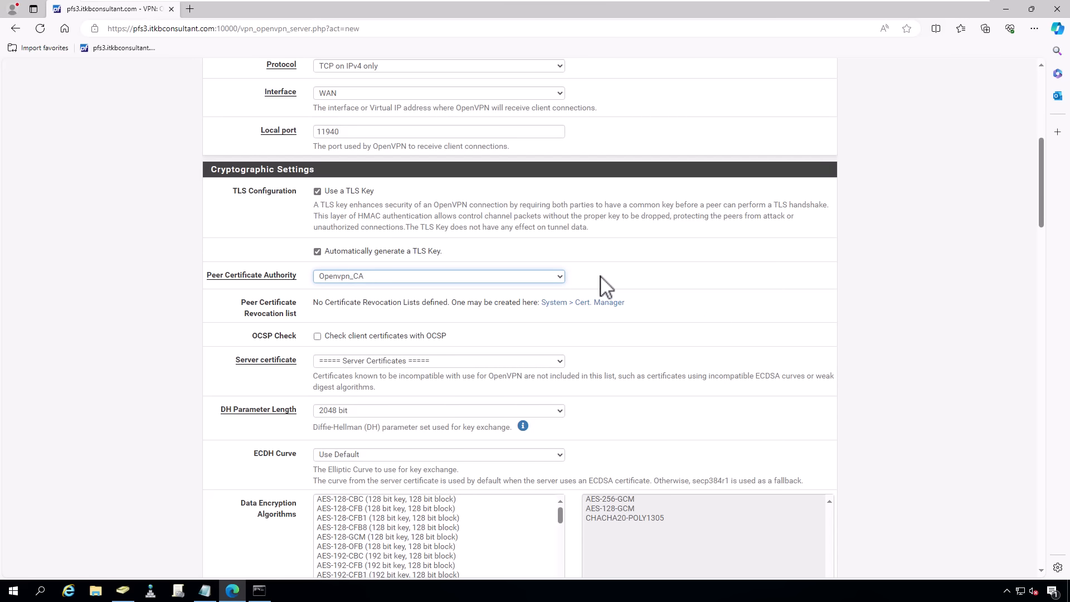
- Keep Openvpn_CA as peer certificate authority and choose the OpenVPN server certificate
left_click(555, 277)
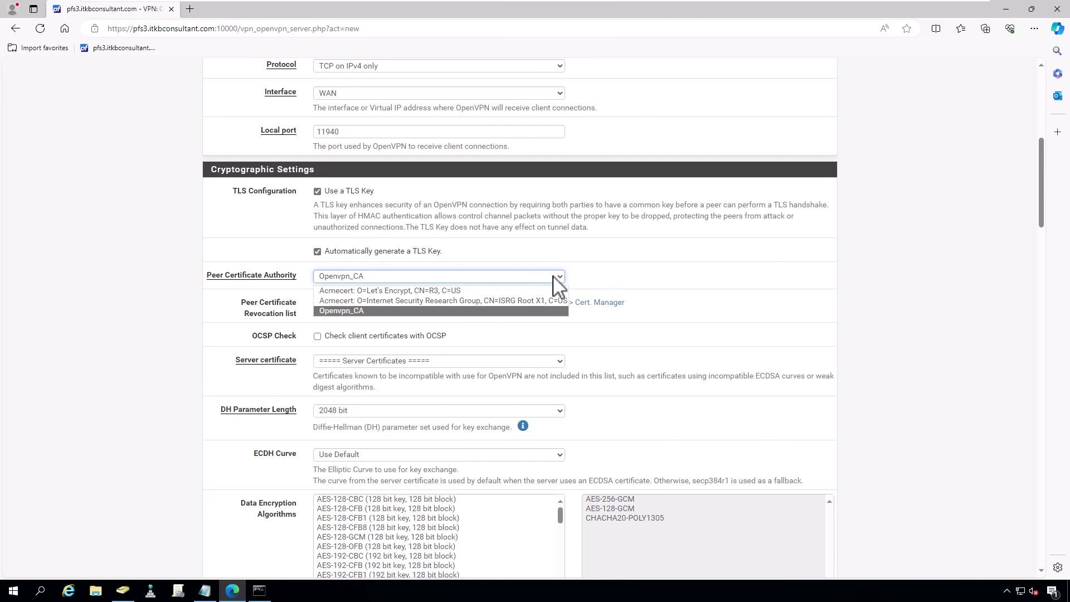
left_click(547, 311)
scroll(613, 329, "down", 2)
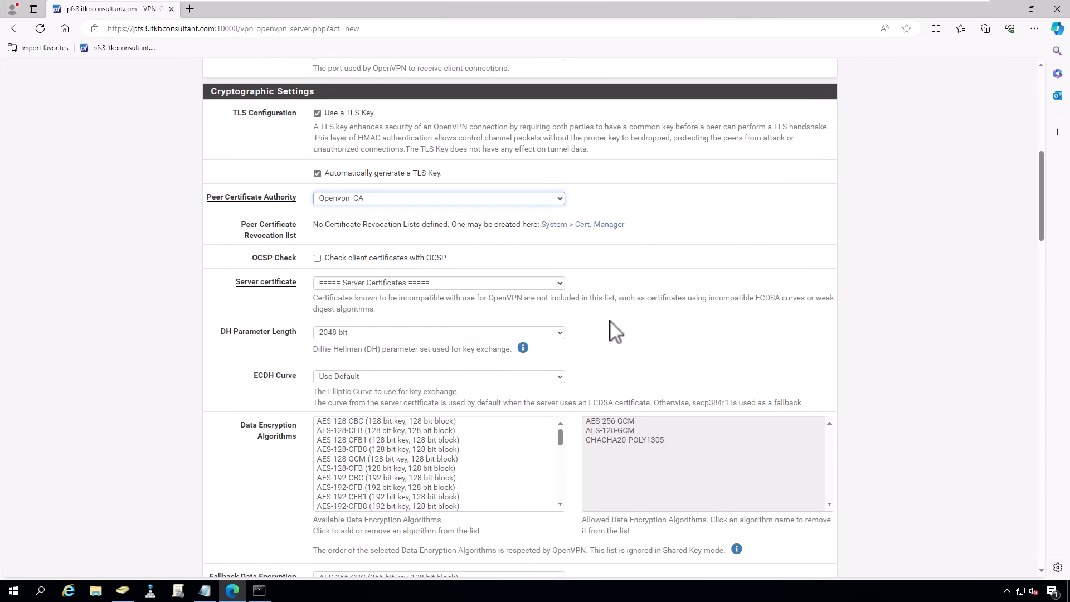
left_click(560, 282)
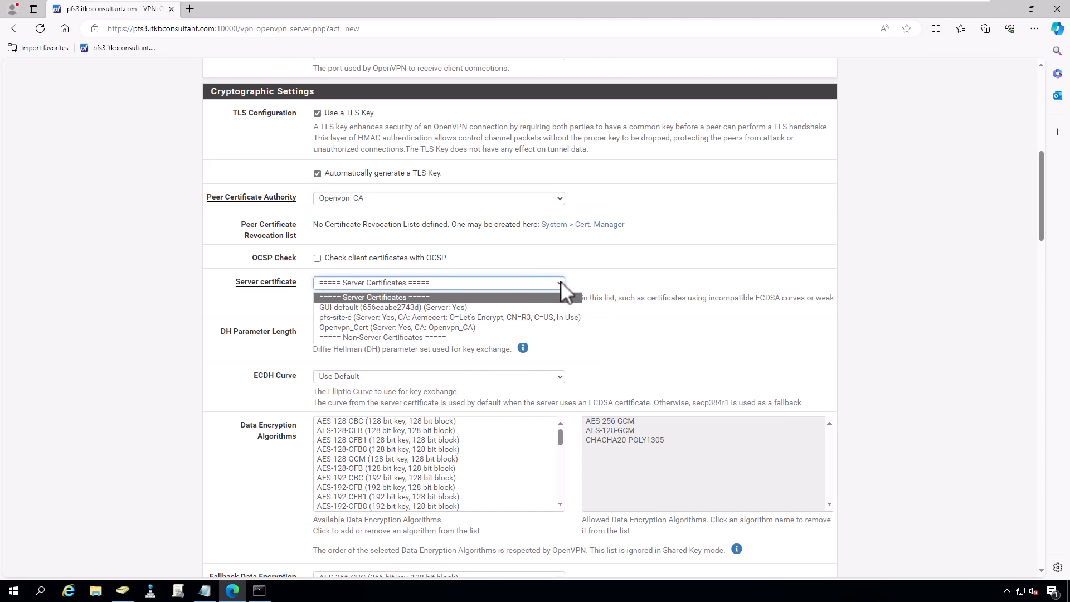
left_click(484, 327)
- Turn off enforcement of client certificate key usage
scroll(218, 361, "down", 3)
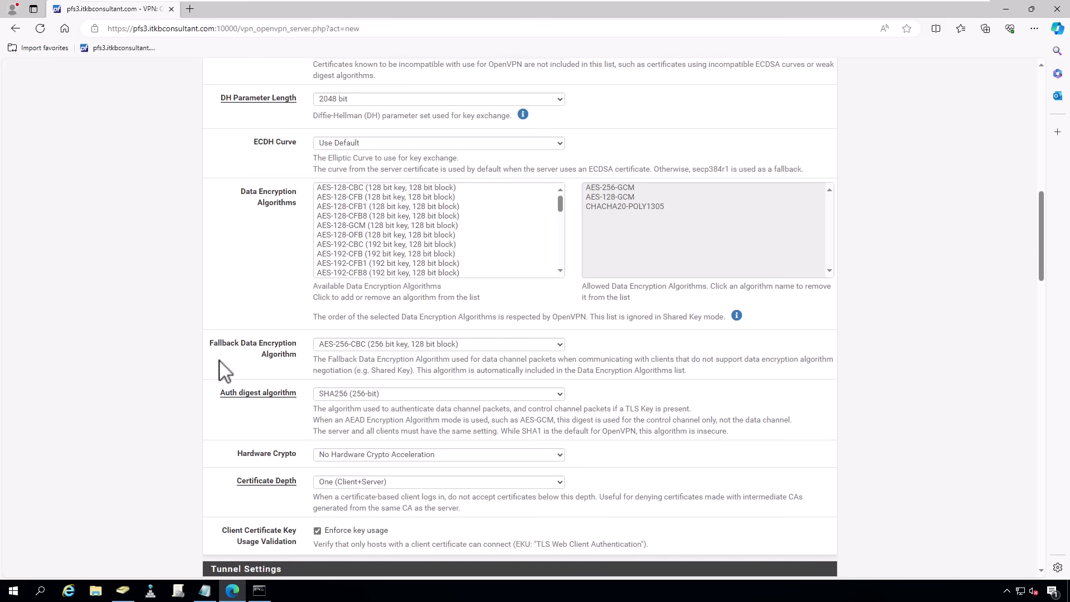
scroll(223, 370, "down", 2)
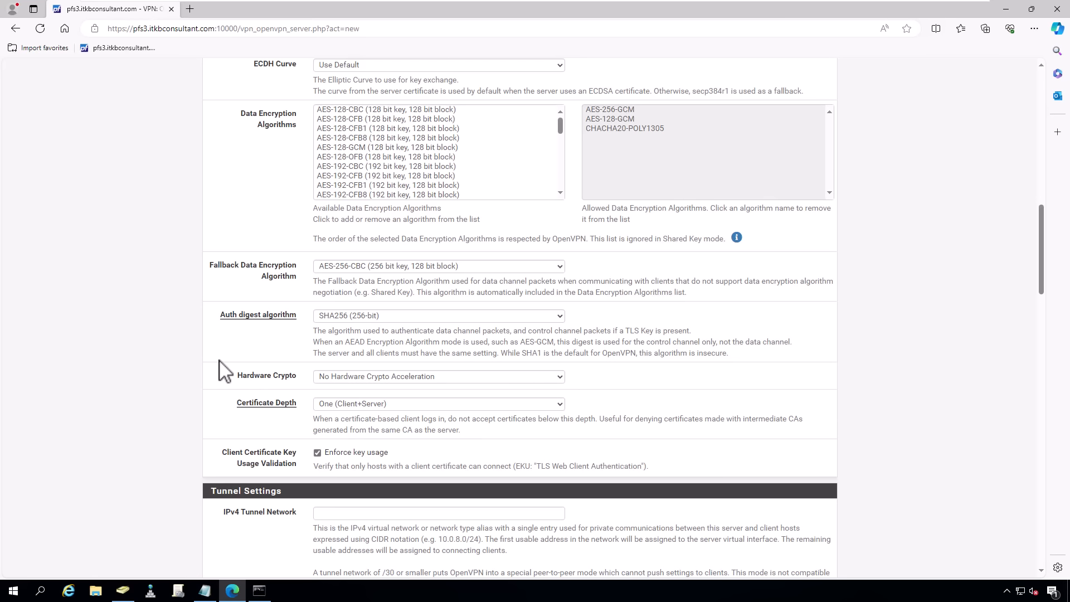
scroll(225, 371, "down", 1)
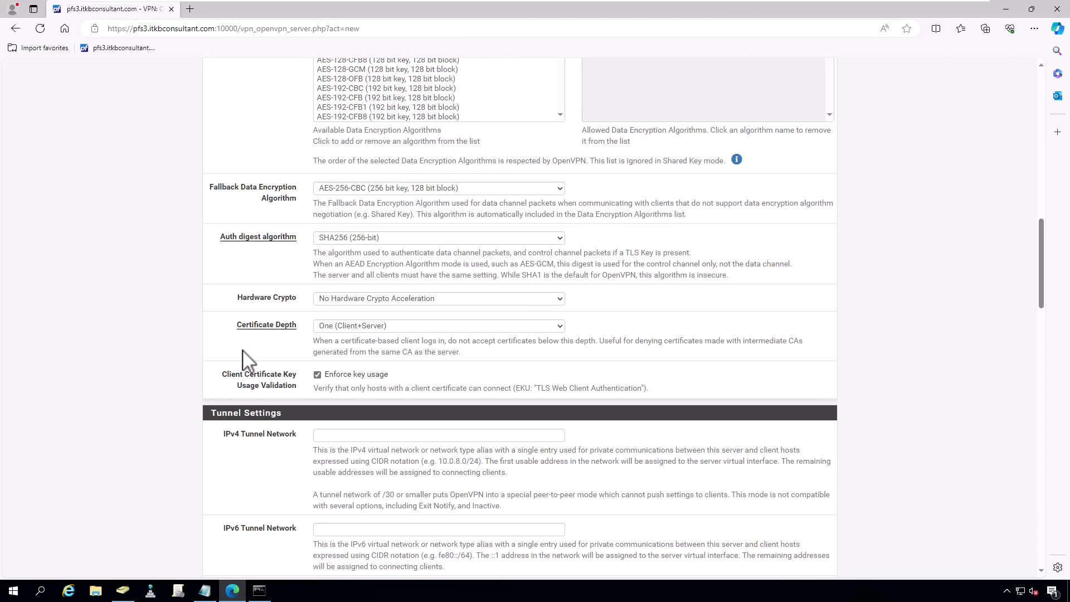
left_click(317, 375)
scroll(312, 379, "down", 3)
- Set tunnel network 10.10.30.0/24, local network 10.0.40.0/24 and a 100 concurrent-connection limit
left_click(328, 195)
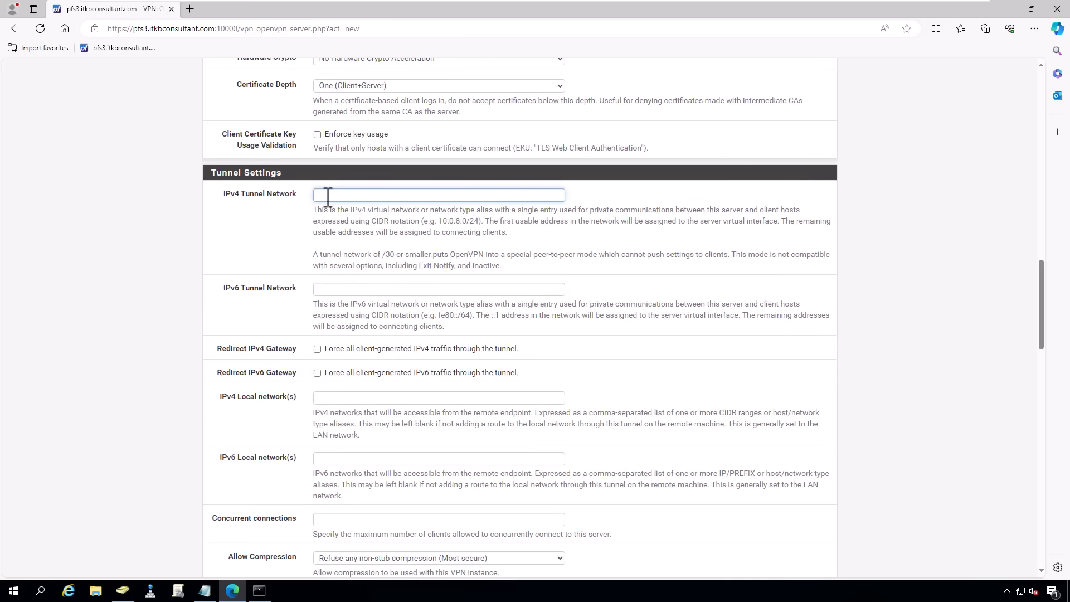
type("10.10.30.0/24")
scroll(282, 270, "down", 4)
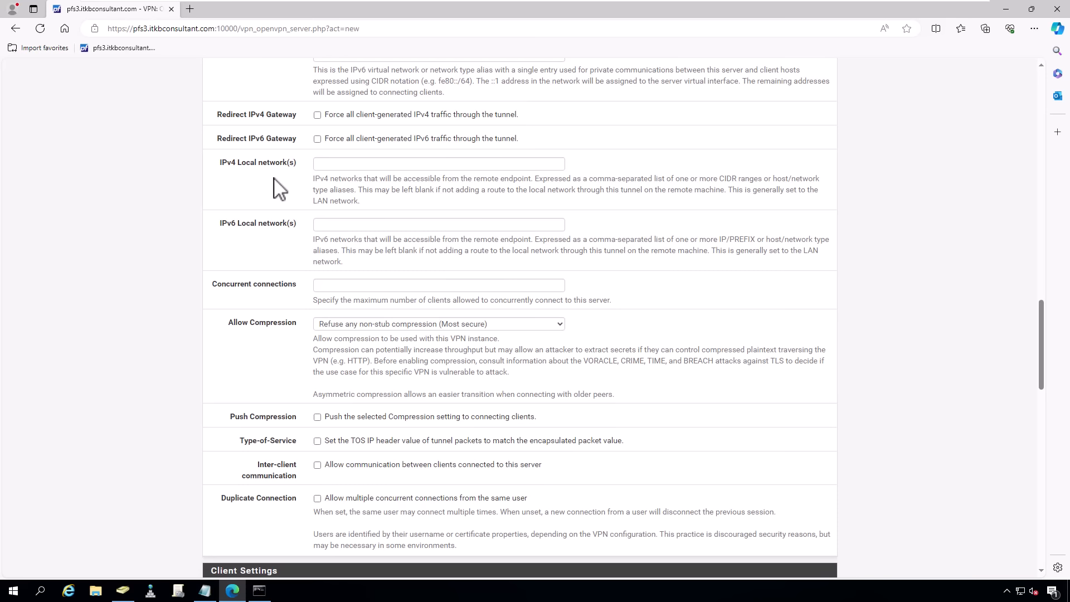
left_click(329, 165)
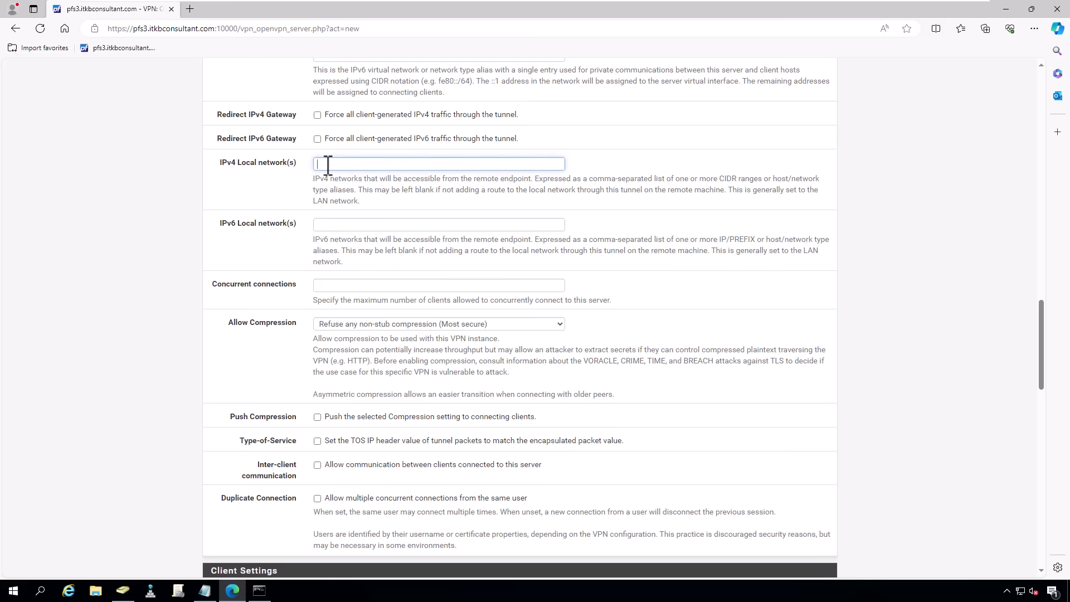
type("10.0.40.0/24")
left_click(330, 284)
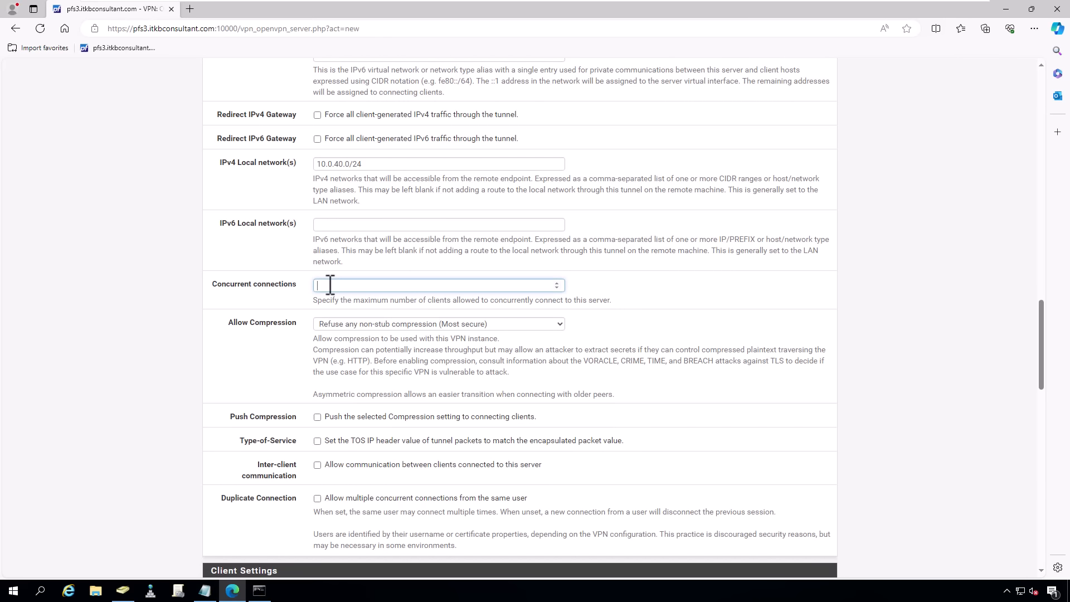
type("100")
left_click(333, 327)
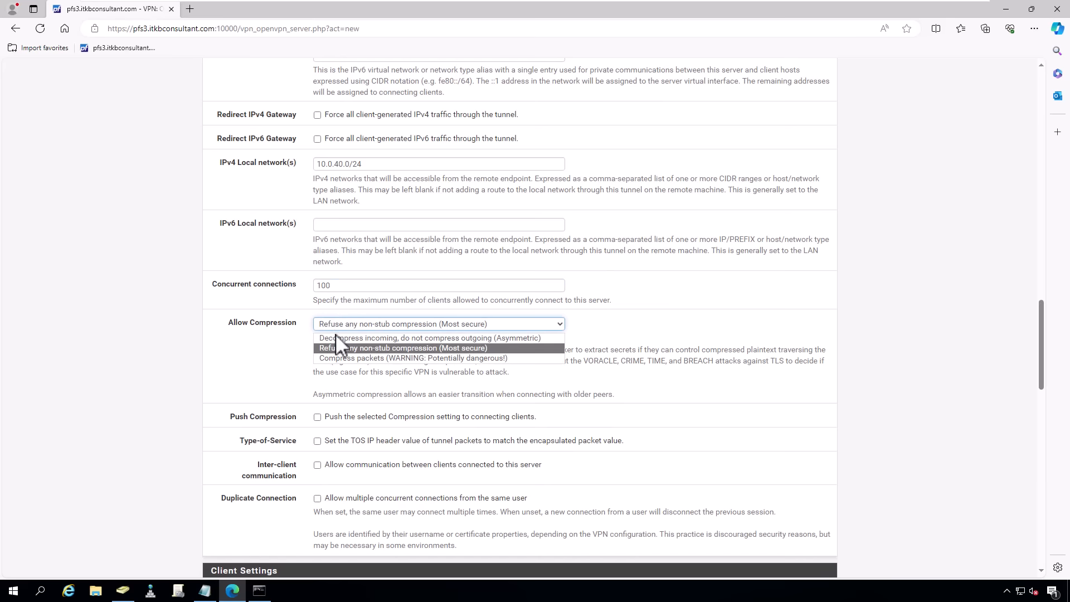
- Set Allow Compression to Asymmetric and the compression method to Adaptive LZO
left_click(336, 338)
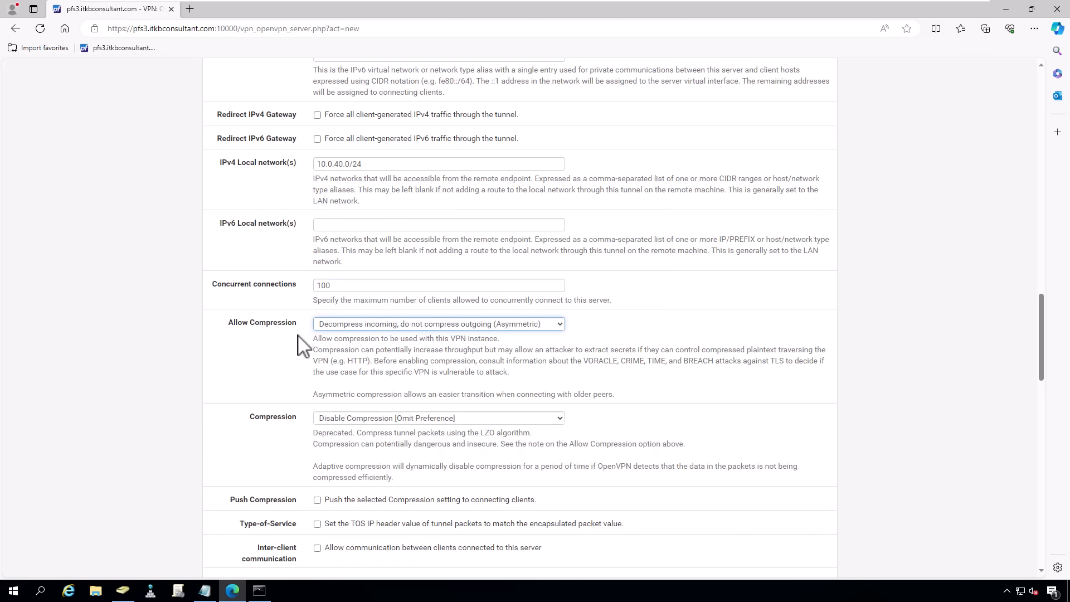
scroll(301, 346, "down", 2)
scroll(295, 346, "down", 2)
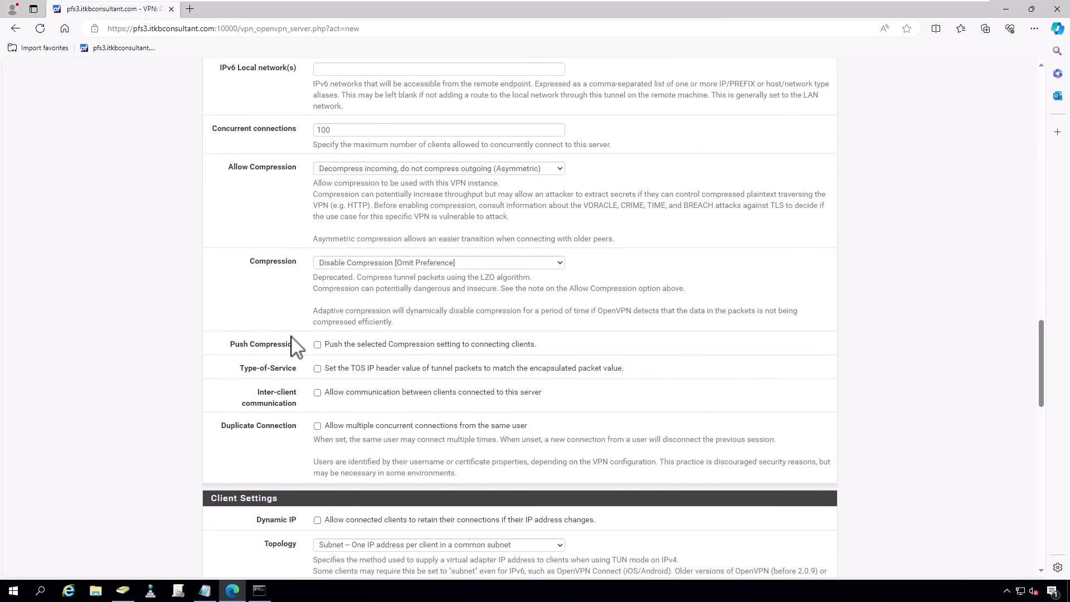
left_click(341, 266)
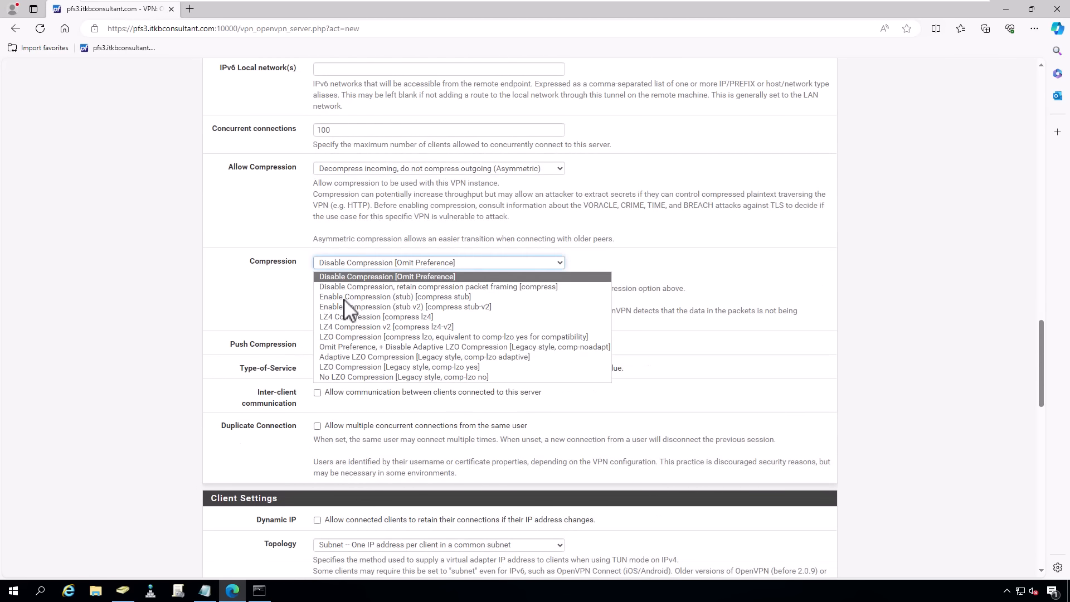
left_click(340, 353)
- Enable inter-client communication and Dynamic IP for connected clients
scroll(289, 307, "down", 2)
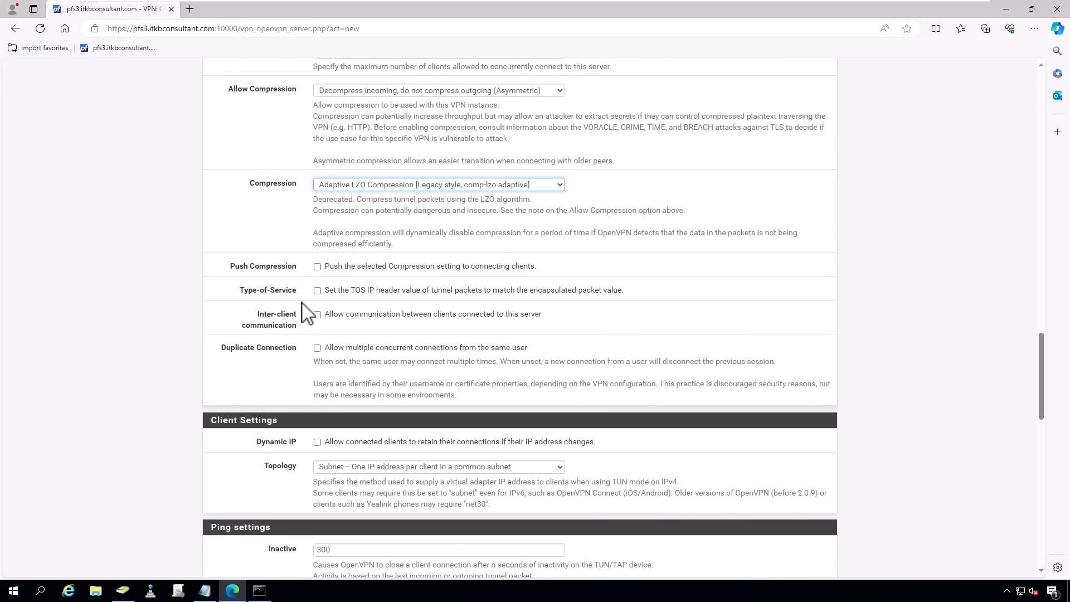
left_click(318, 315)
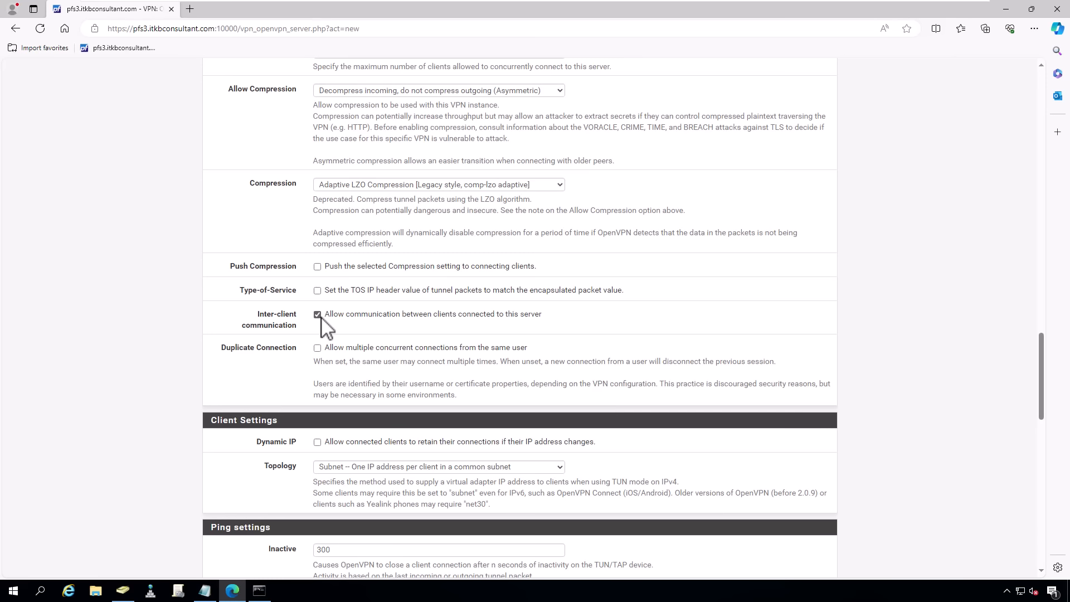
scroll(321, 316, "down", 3)
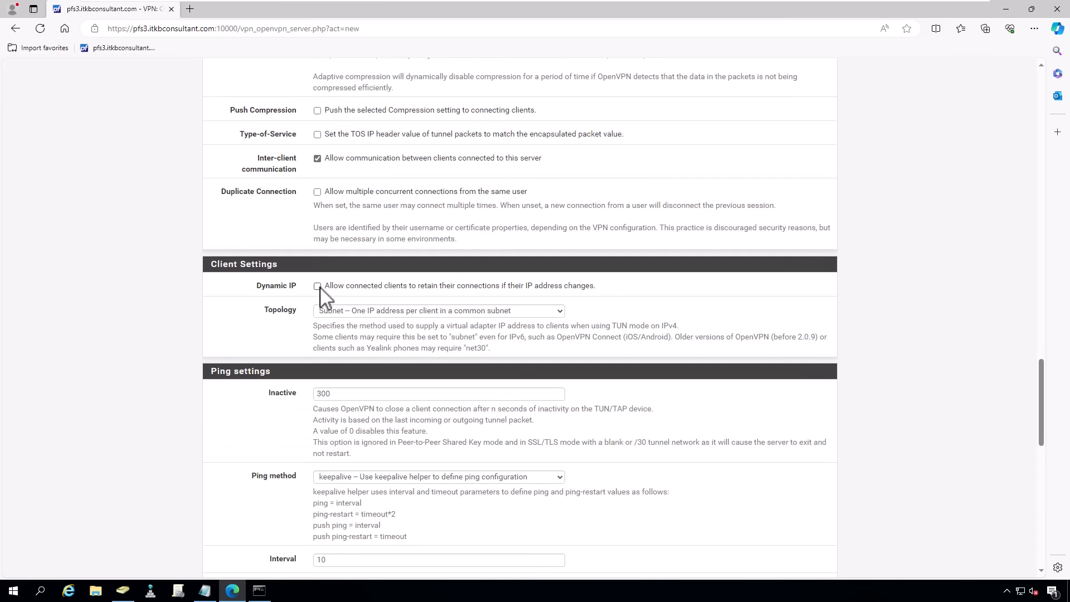
left_click(317, 286)
scroll(313, 365, "down", 2)
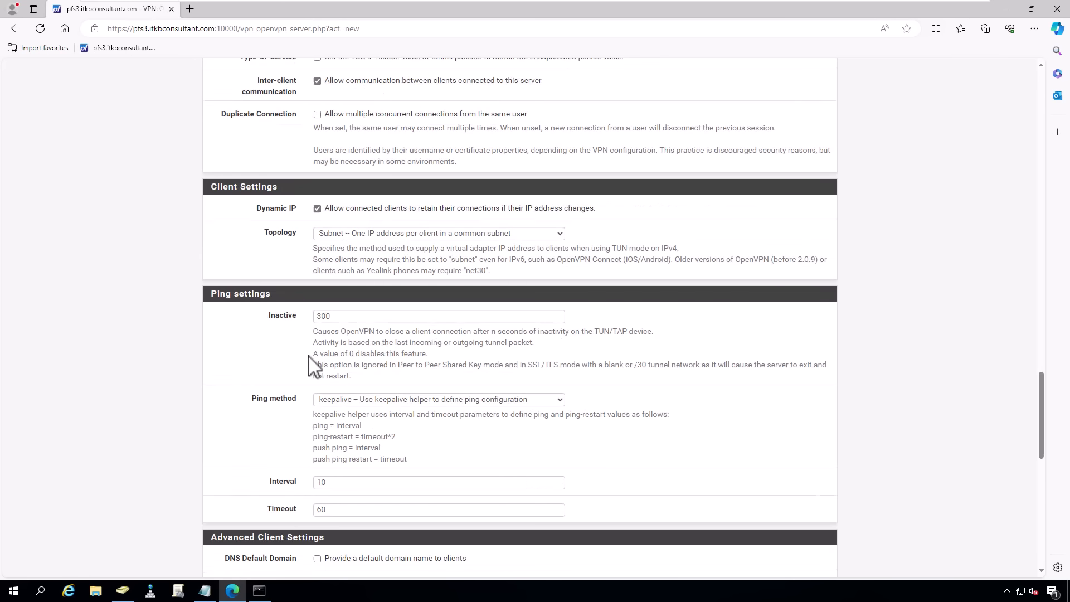
scroll(314, 367, "down", 3)
scroll(313, 367, "down", 3)
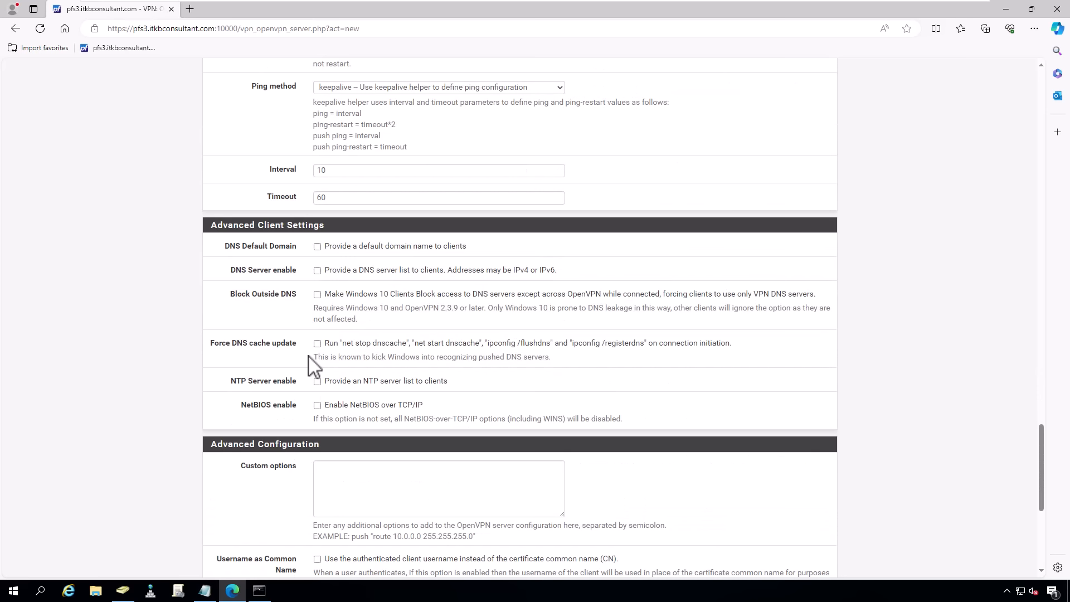
- Give VPN clients the default DNS domain itkb.lab
left_click(318, 246)
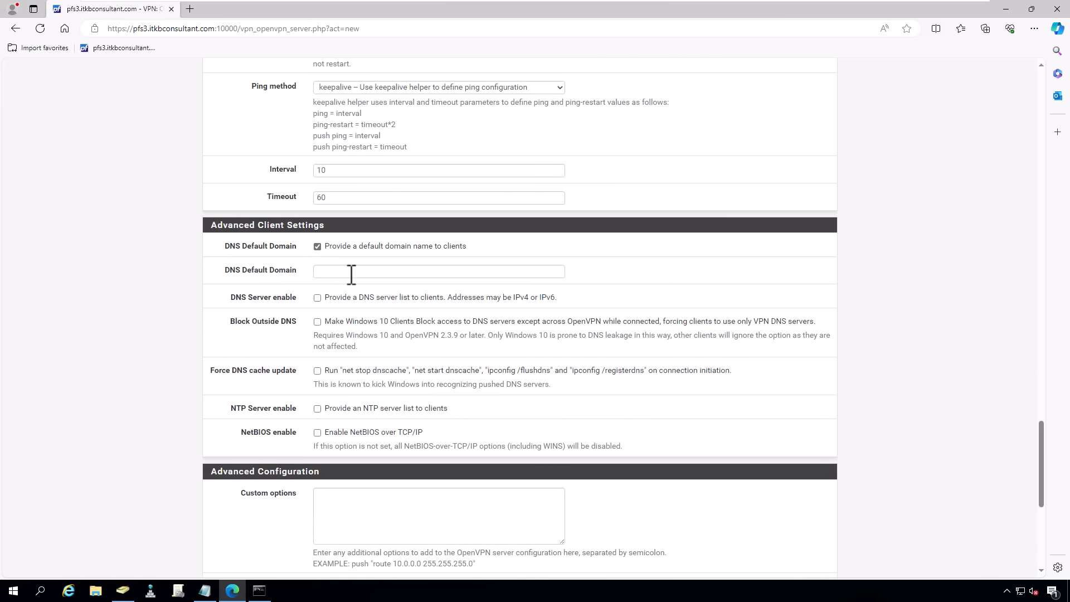
left_click(352, 273)
type("itkb.lab")
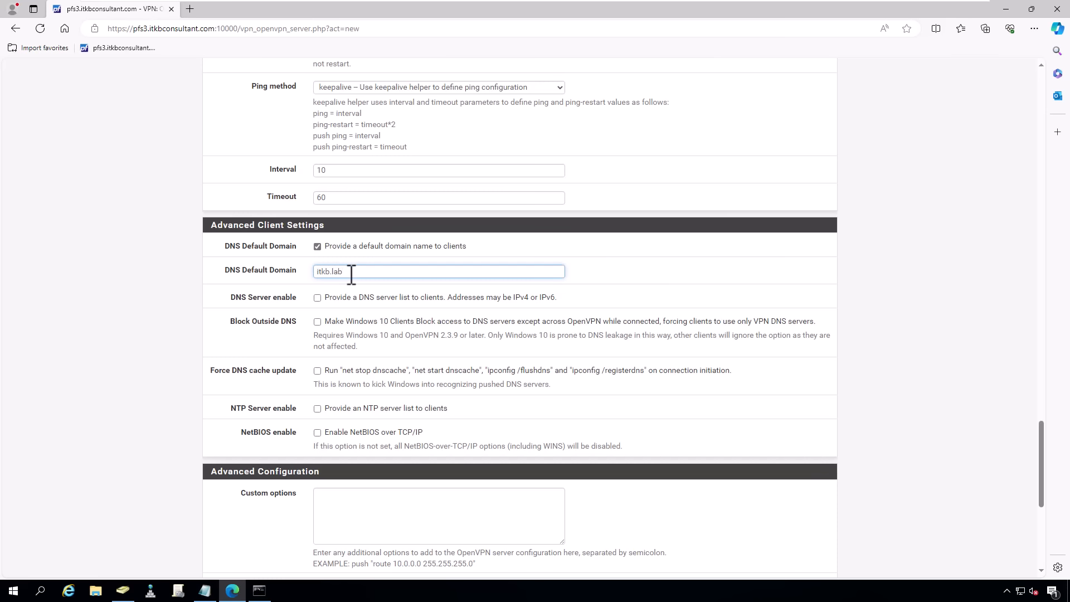
double_click(352, 274)
left_click(328, 301)
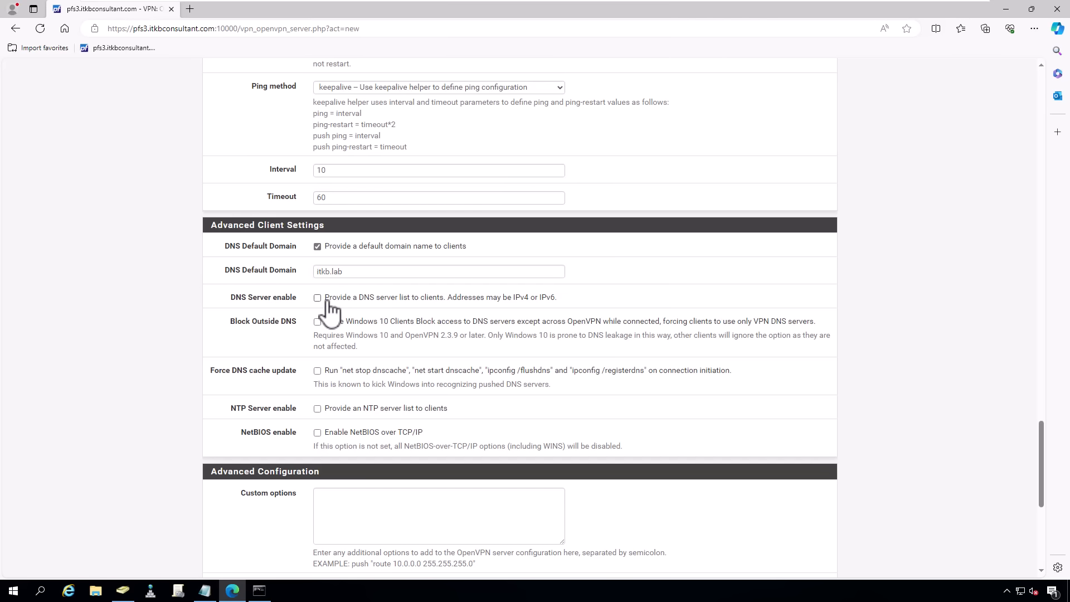
- Push DNS server 10.0.40.201, enable NetBIOS, and use usernames as common names
left_click(328, 301)
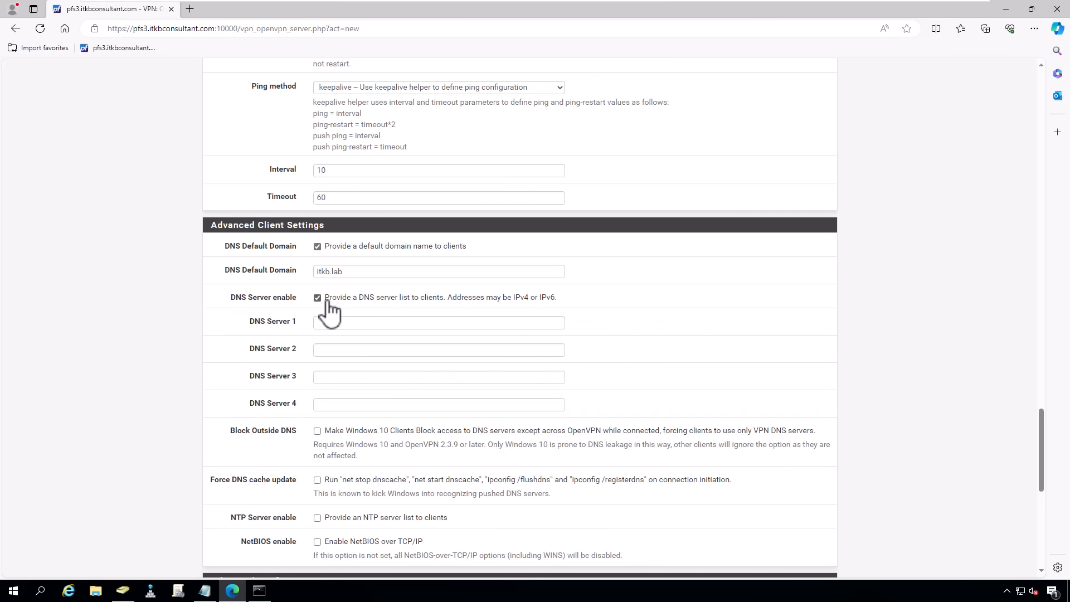
left_click(328, 324)
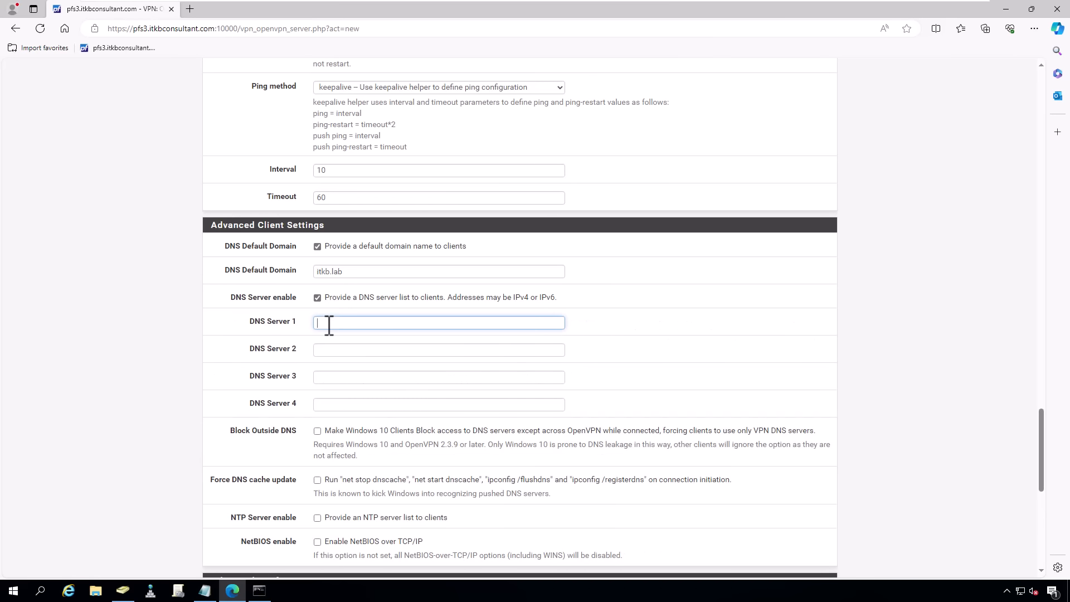
type("10.0.40.201")
scroll(329, 326, "down", 1)
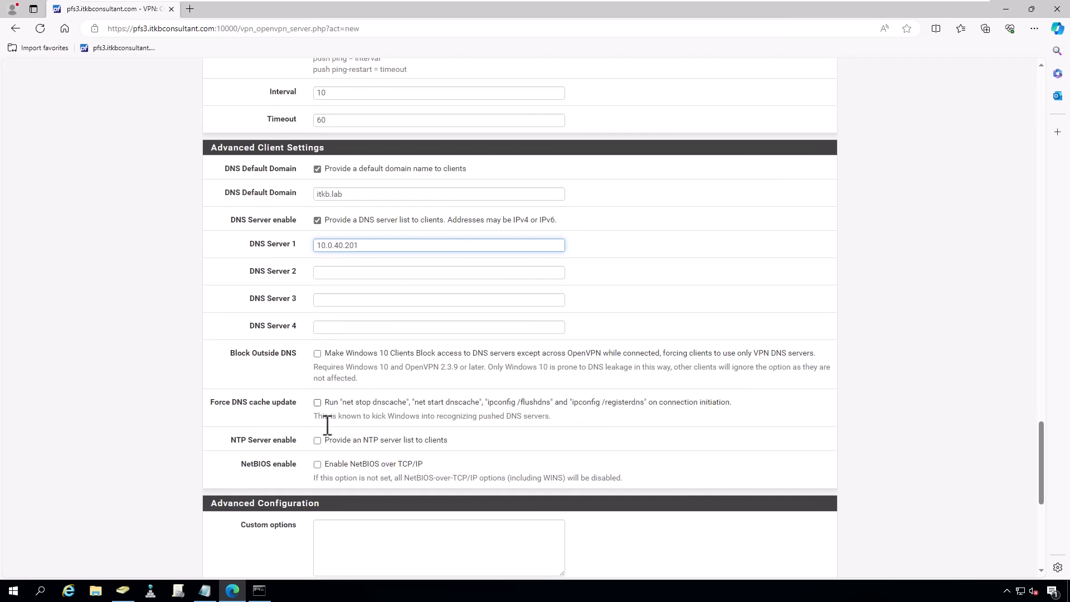
left_click(317, 464)
scroll(306, 352, "down", 3)
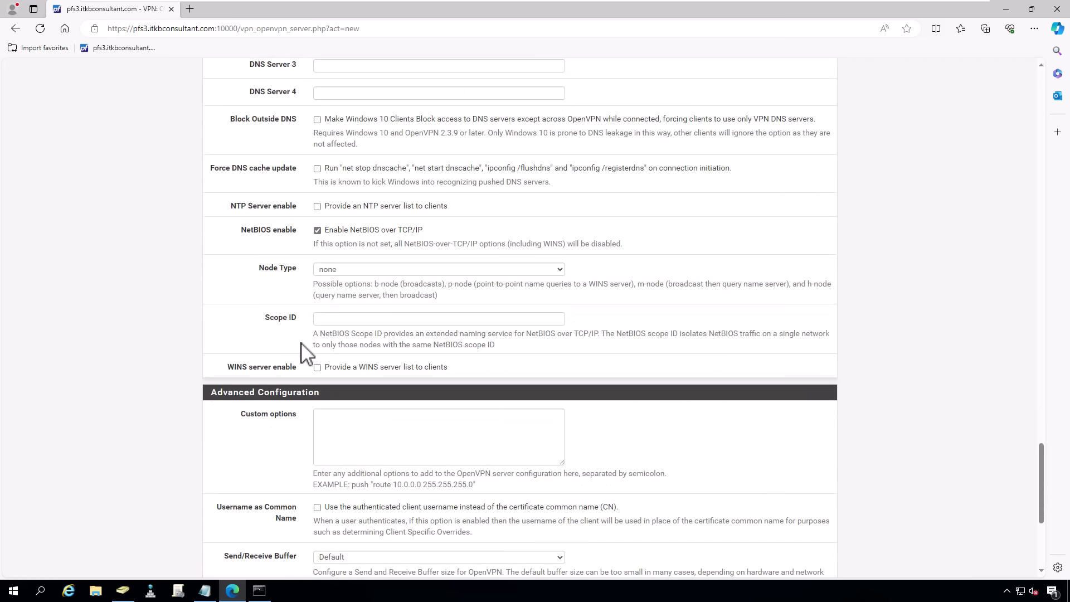
scroll(304, 351, "down", 2)
left_click(317, 352)
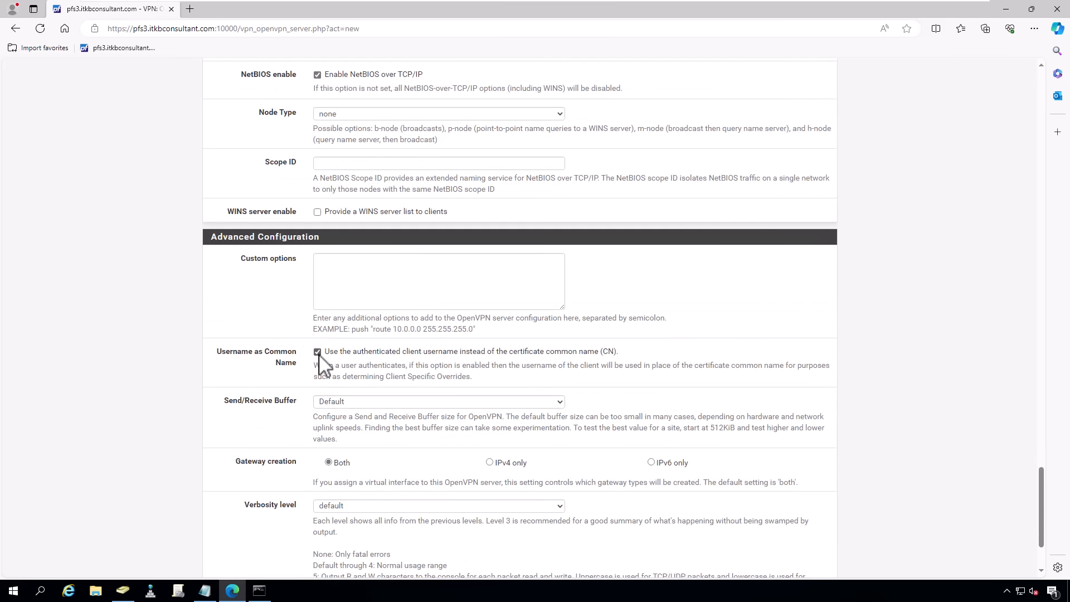
- Restrict gateway creation to IPv4 only and save the Corp_VPN server
scroll(325, 363, "down", 2)
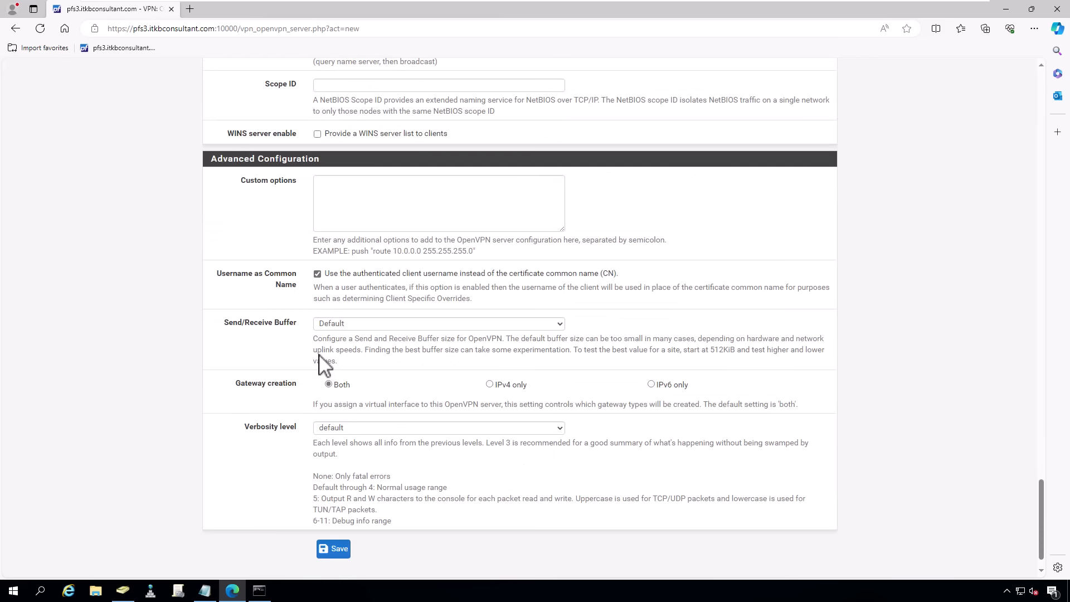
left_click(489, 353)
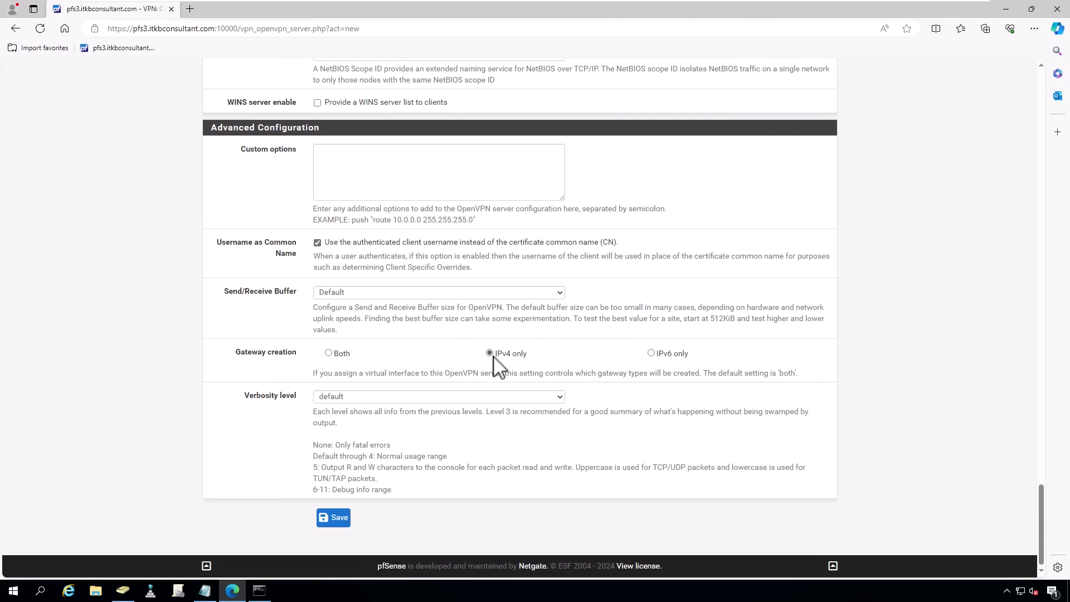
left_click(330, 519)
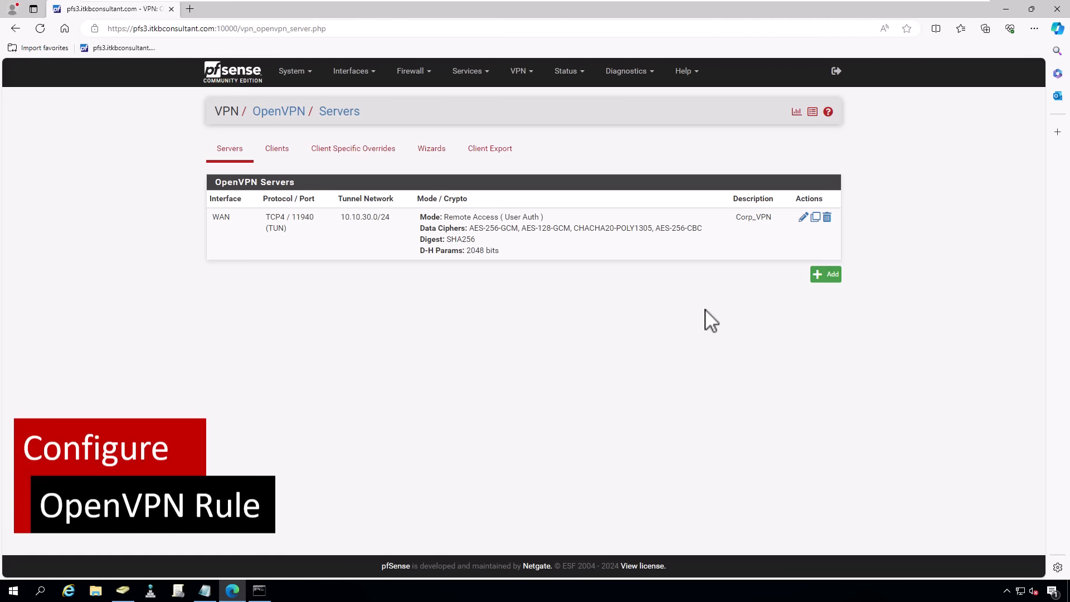
left_click(421, 75)
- Add a new firewall rule on the OpenVPN interface matching any protocol
left_click(417, 131)
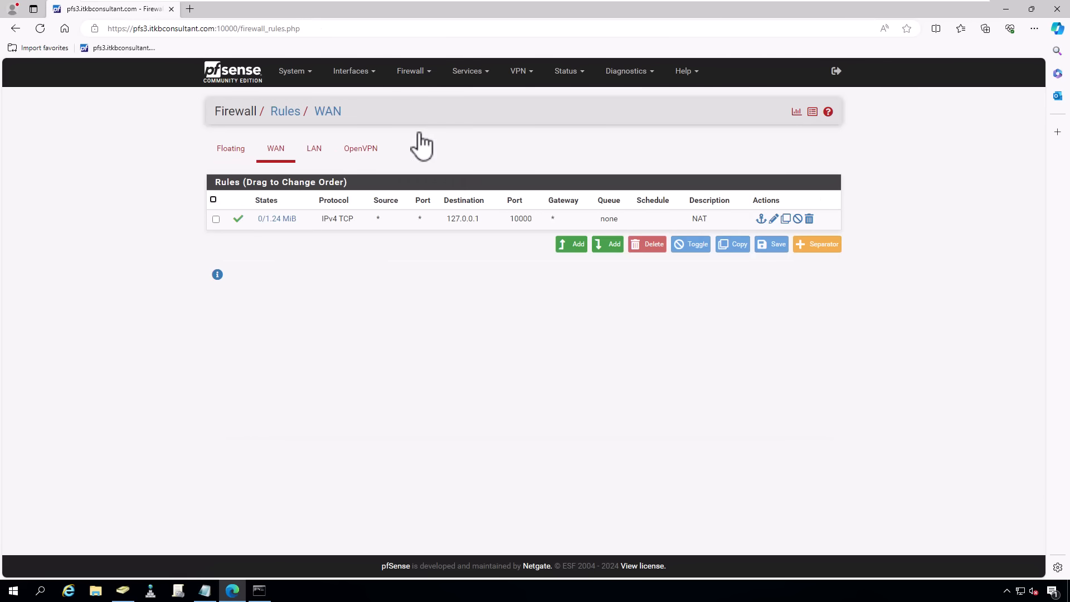
left_click(371, 151)
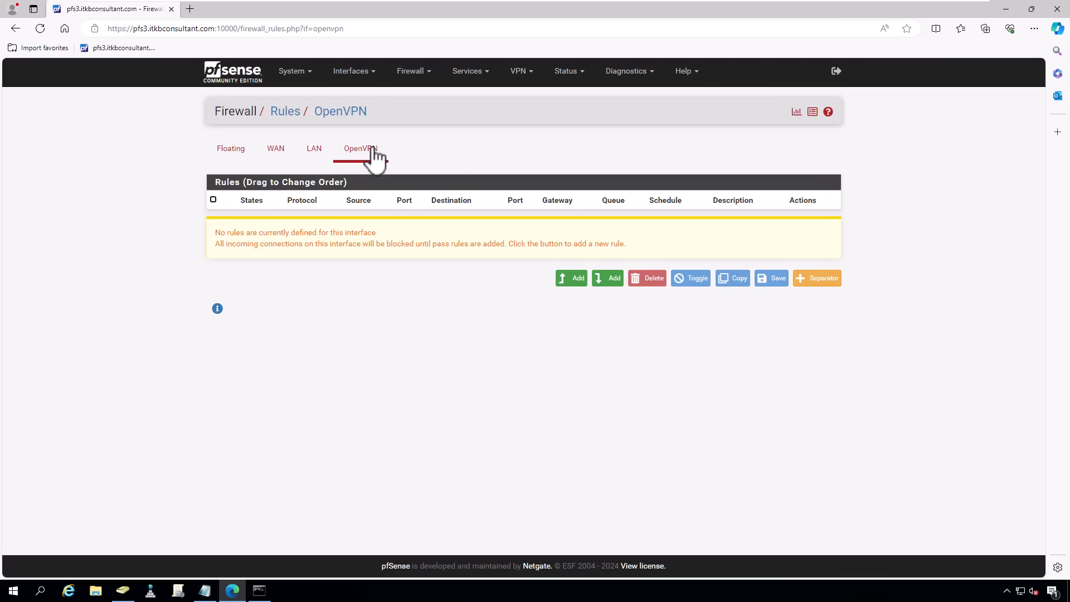
left_click(574, 282)
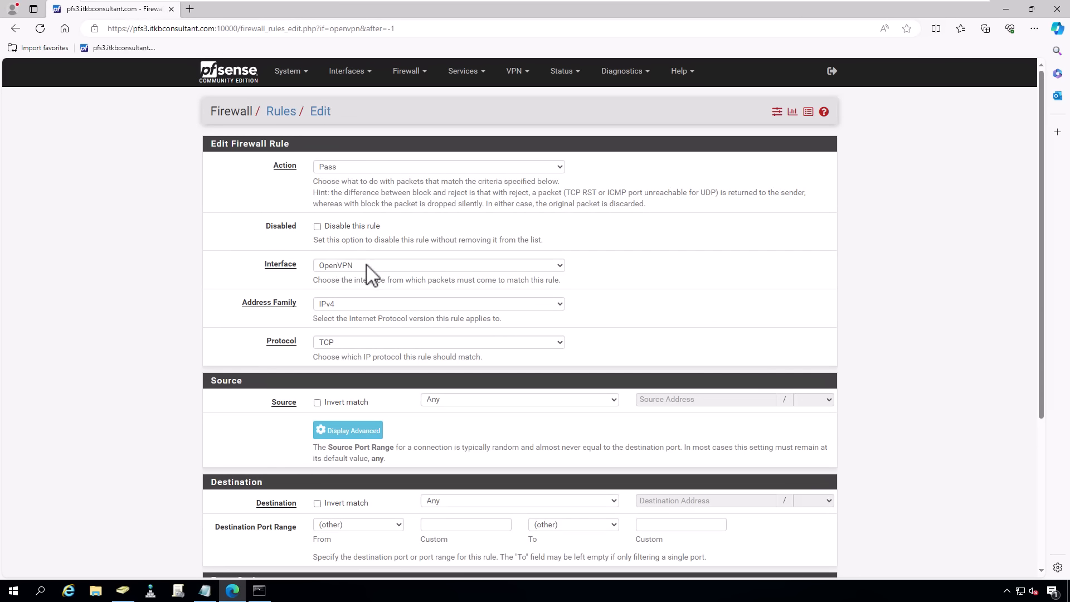
left_click(355, 227)
left_click(355, 241)
scroll(346, 314, "down", 3)
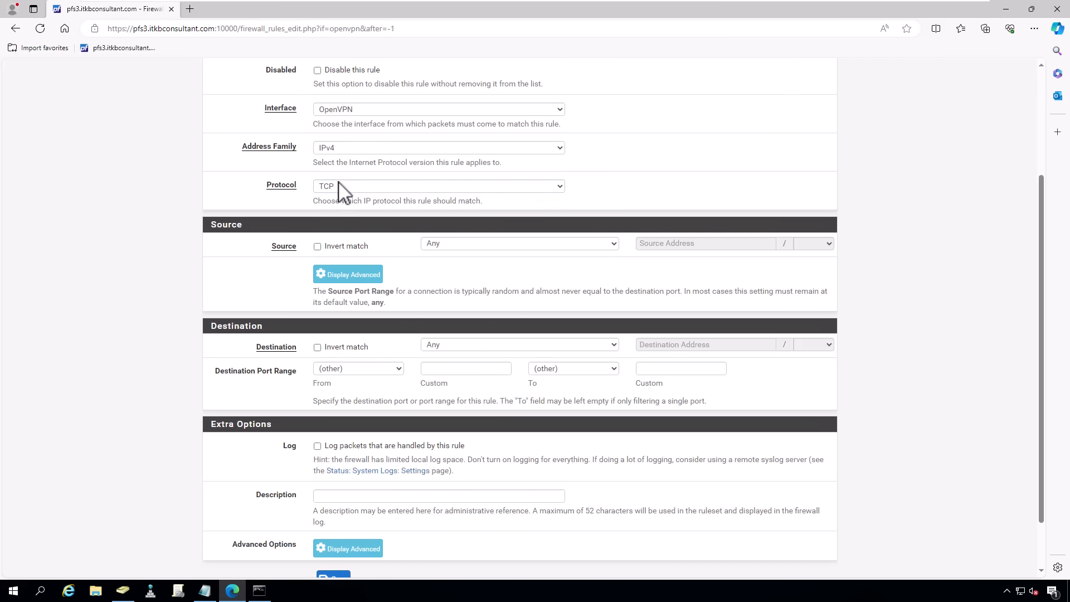
left_click(342, 189)
left_click(334, 198)
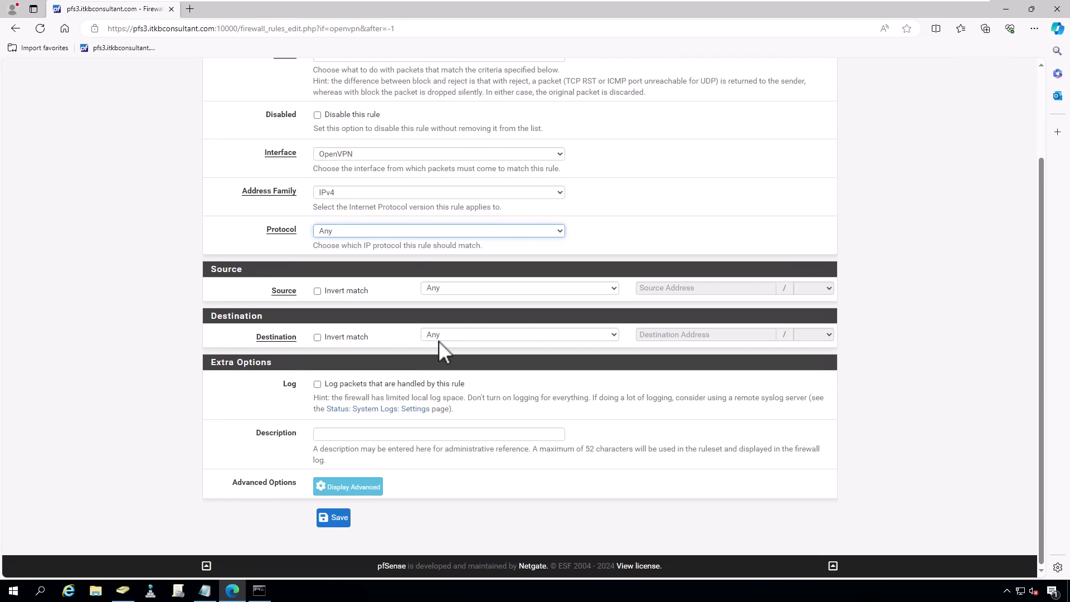
- Describe the rule 'OpenVPN Traffic', save it, and apply the firewall changes
left_click(399, 433)
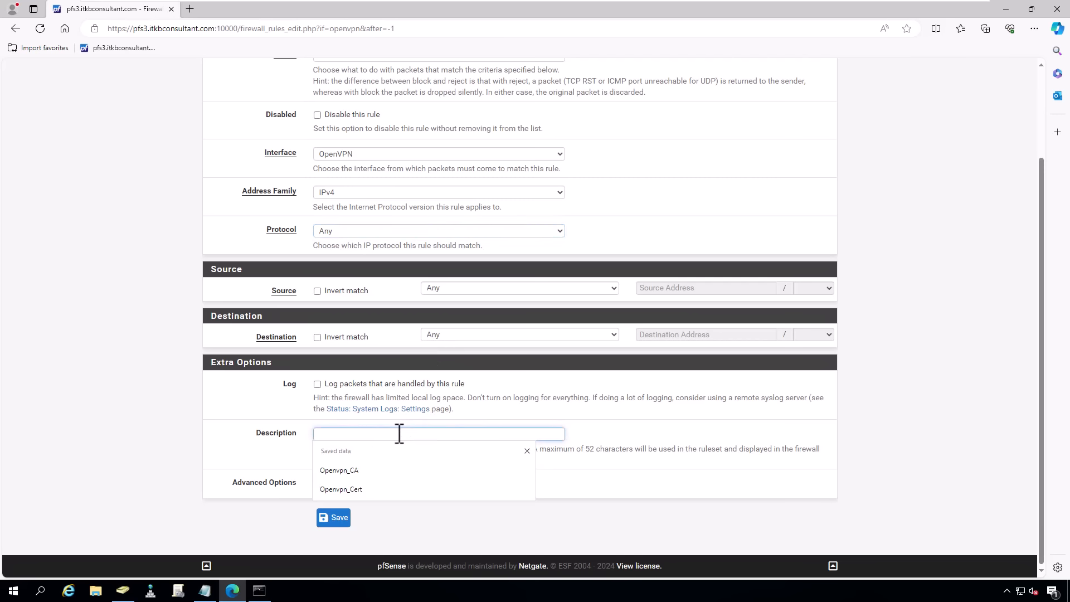
type("OpenVPN Tr")
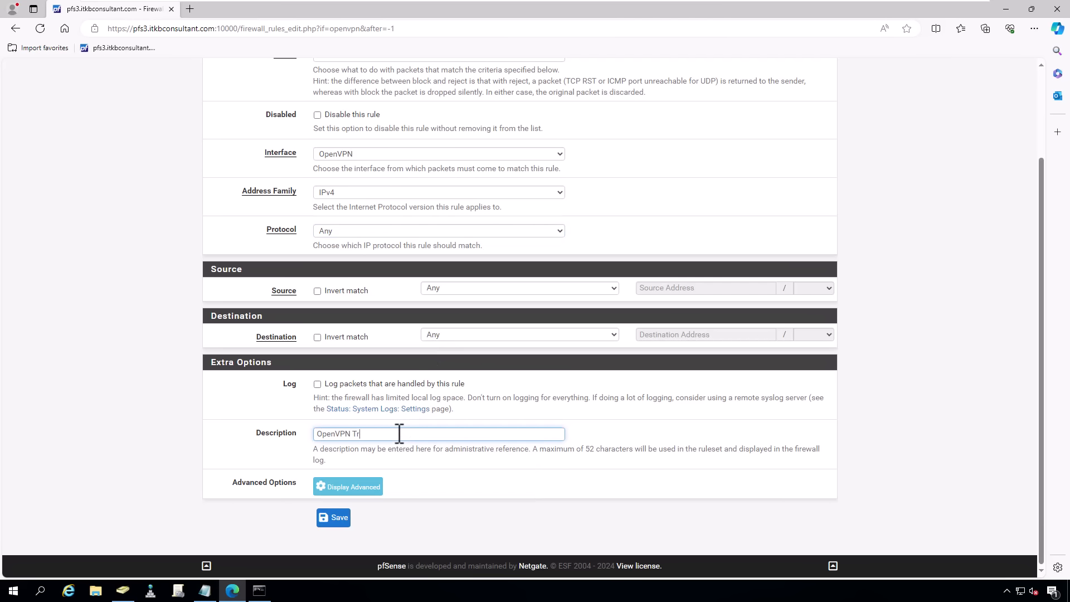
type("affic")
left_click(336, 519)
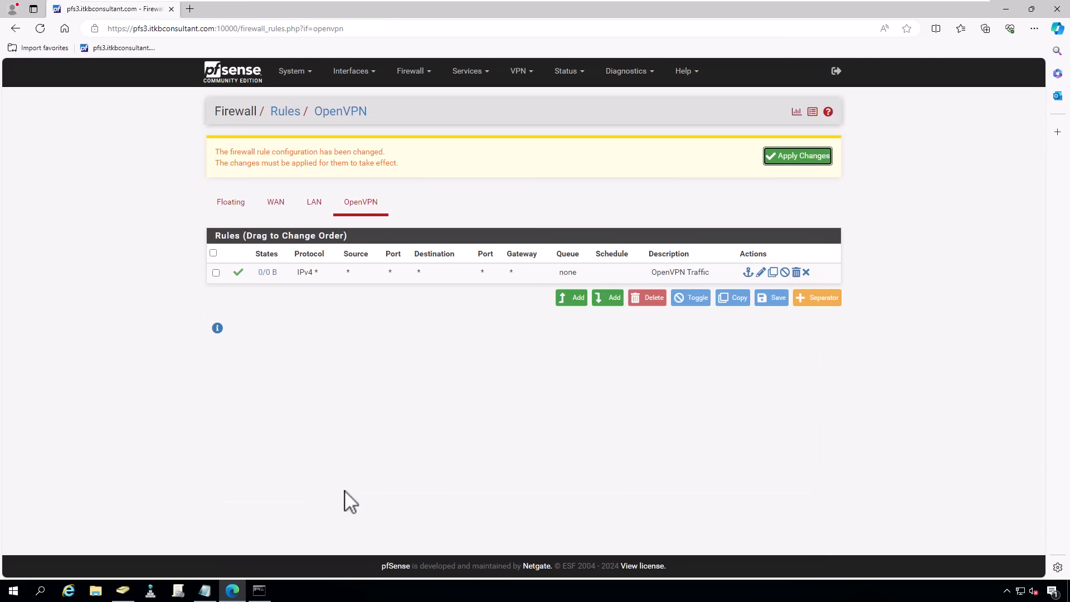
left_click(808, 161)
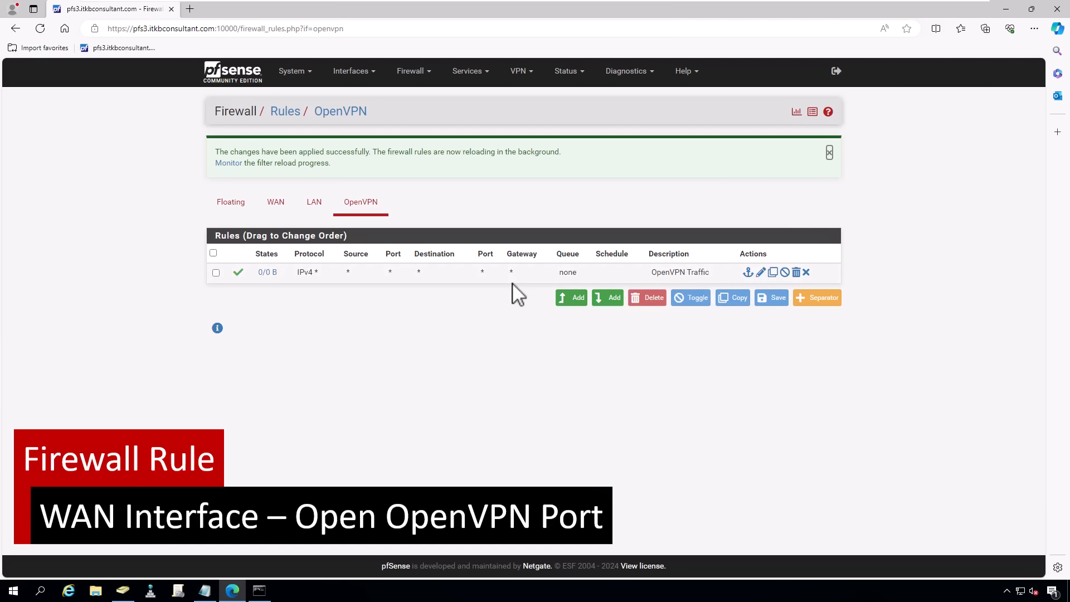
- Start a new WAN firewall rule, keeping WAN as its interface
left_click(411, 72)
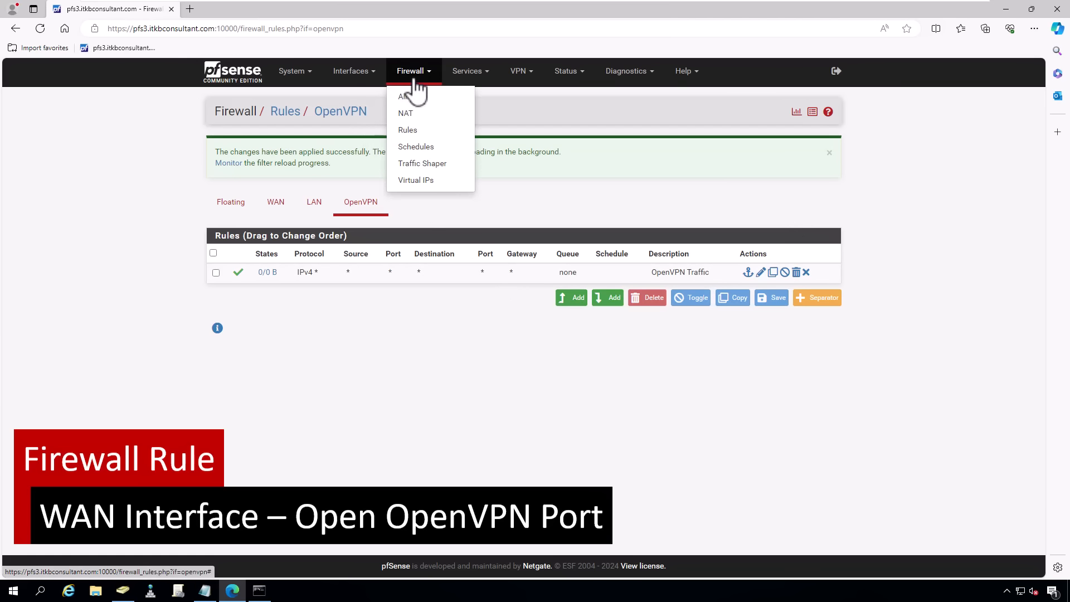
left_click(410, 134)
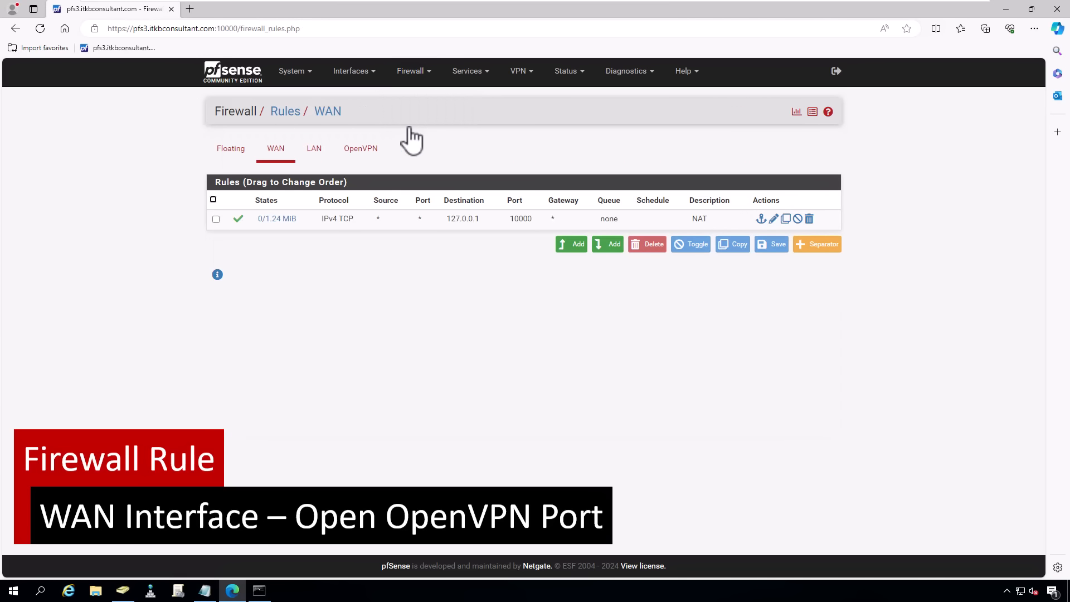
left_click(279, 159)
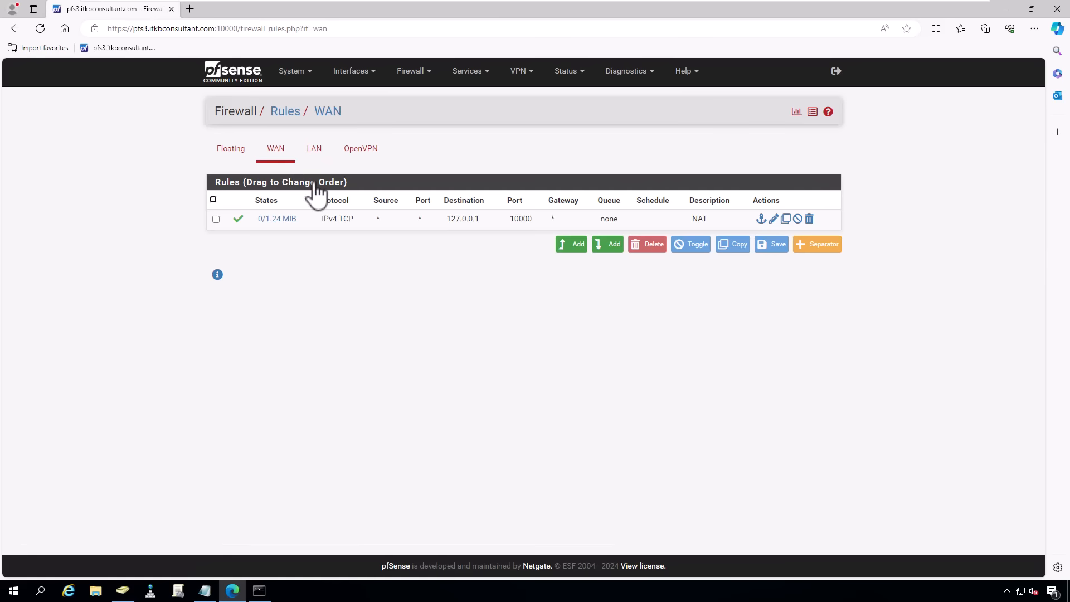
left_click(577, 248)
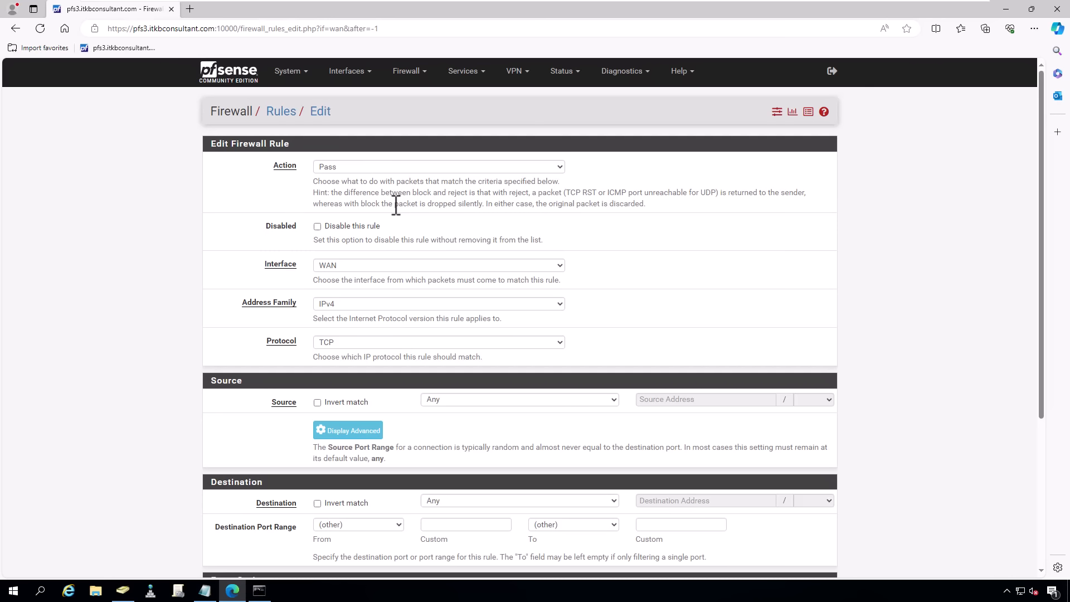
left_click(379, 264)
left_click(378, 264)
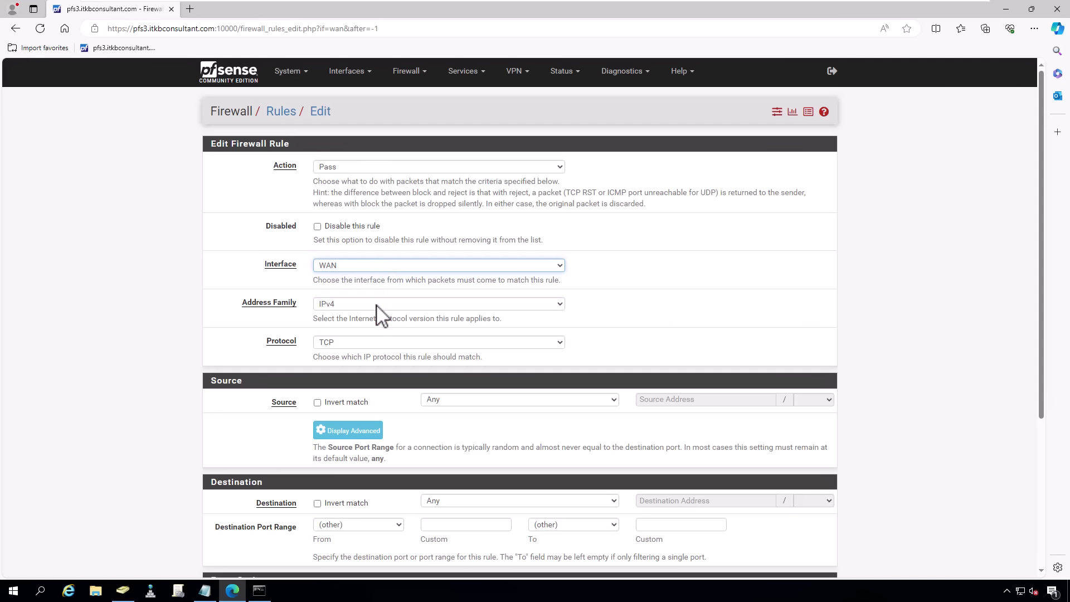
left_click(378, 342)
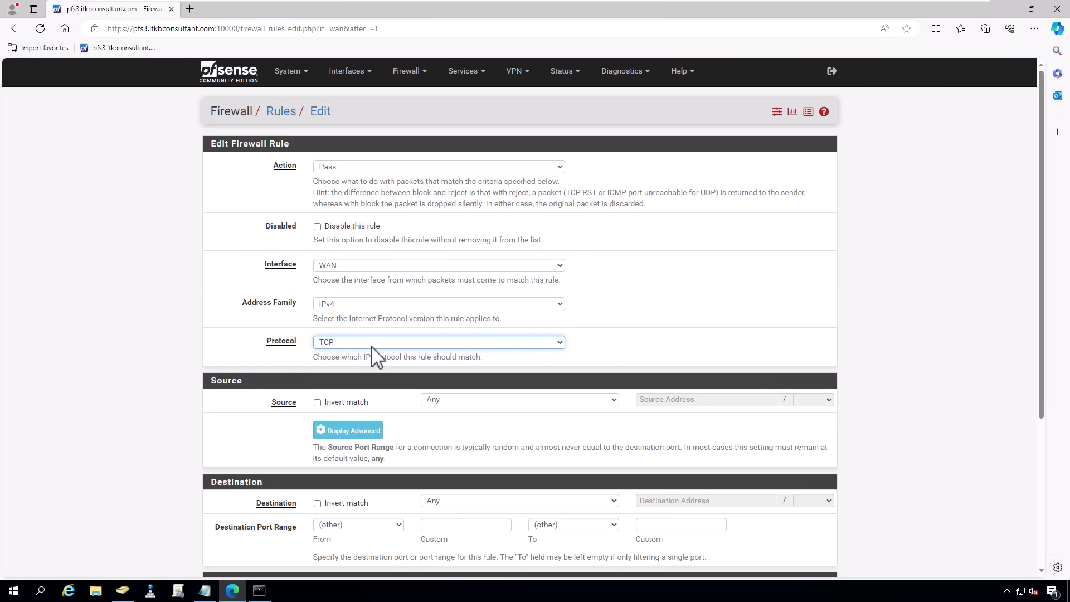
scroll(378, 356, "down", 3)
- Keep source Any and set the destination port range to 11940–11940
left_click(450, 245)
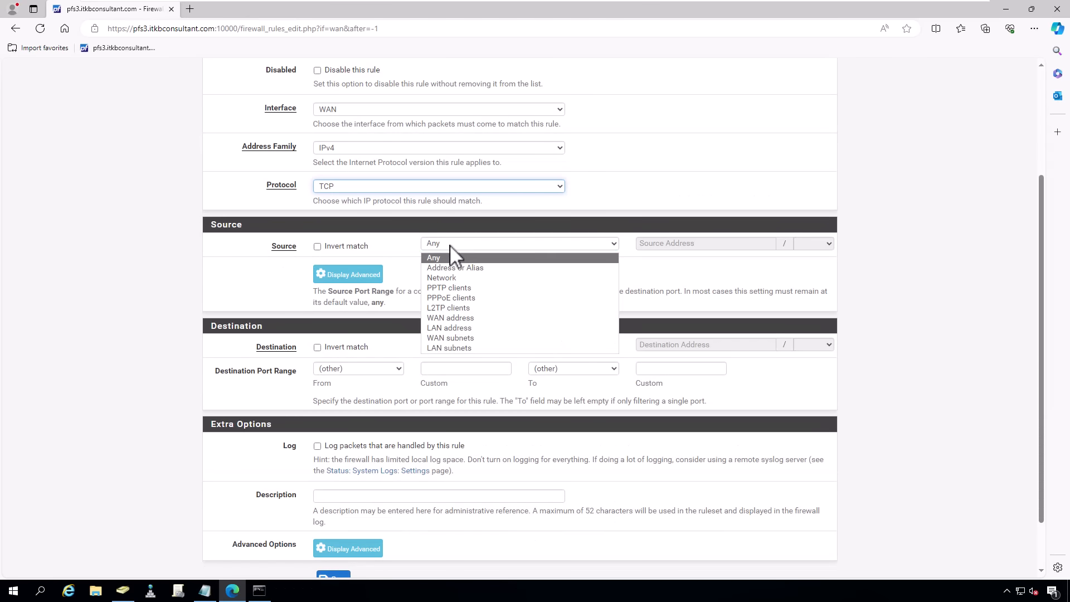
left_click(450, 245)
left_click(456, 346)
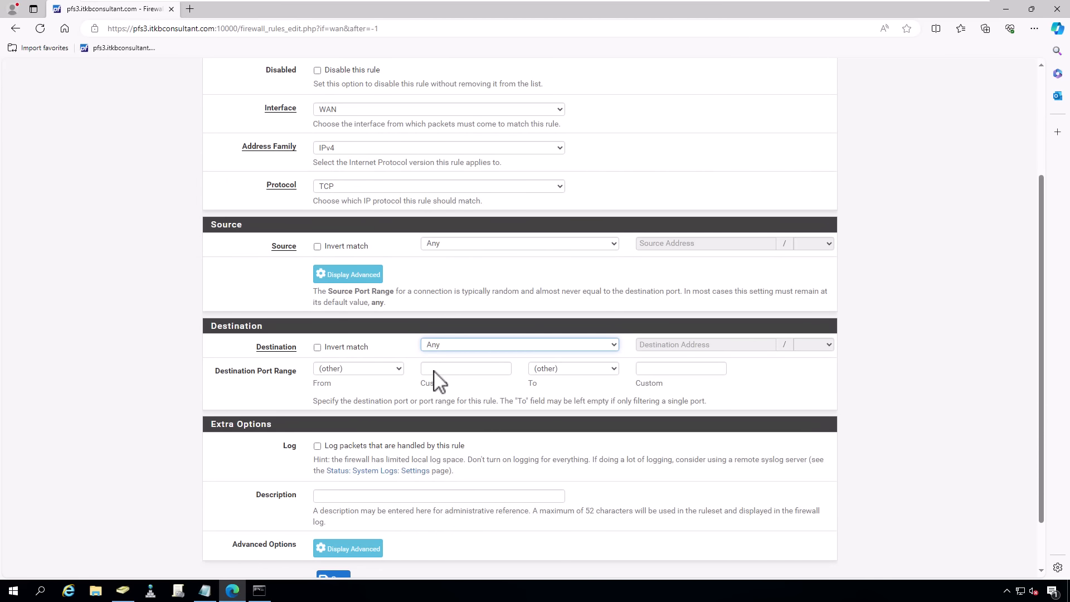
left_click(437, 372)
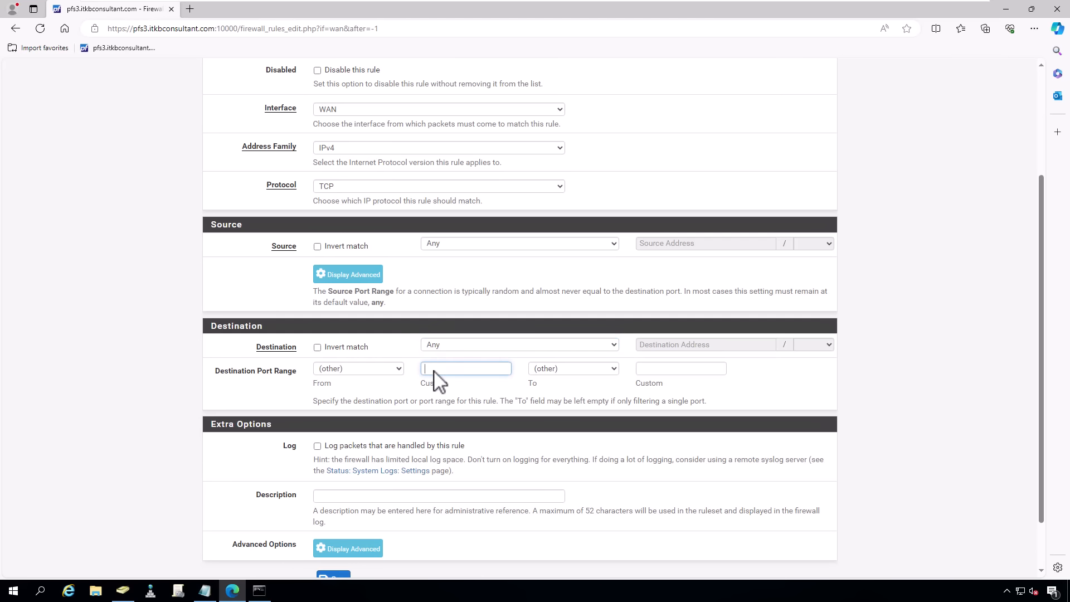
type("11940")
left_click(687, 370)
type("1194")
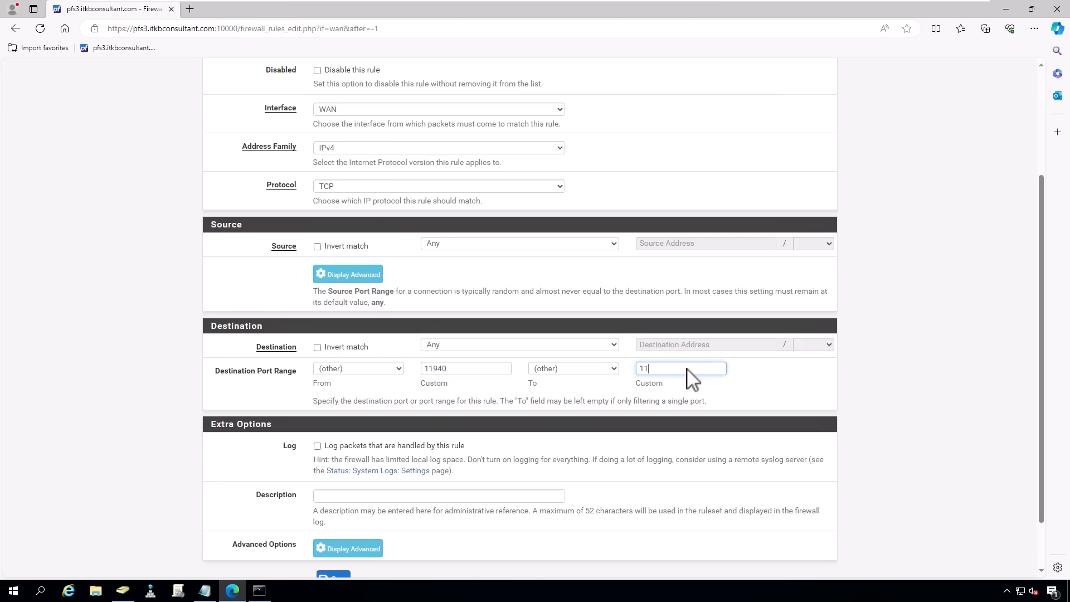
type("0")
- Describe the rule 'OpenVPN WAN Traffic', save it, and apply the changes
left_click(328, 496)
type("OpenVPN ")
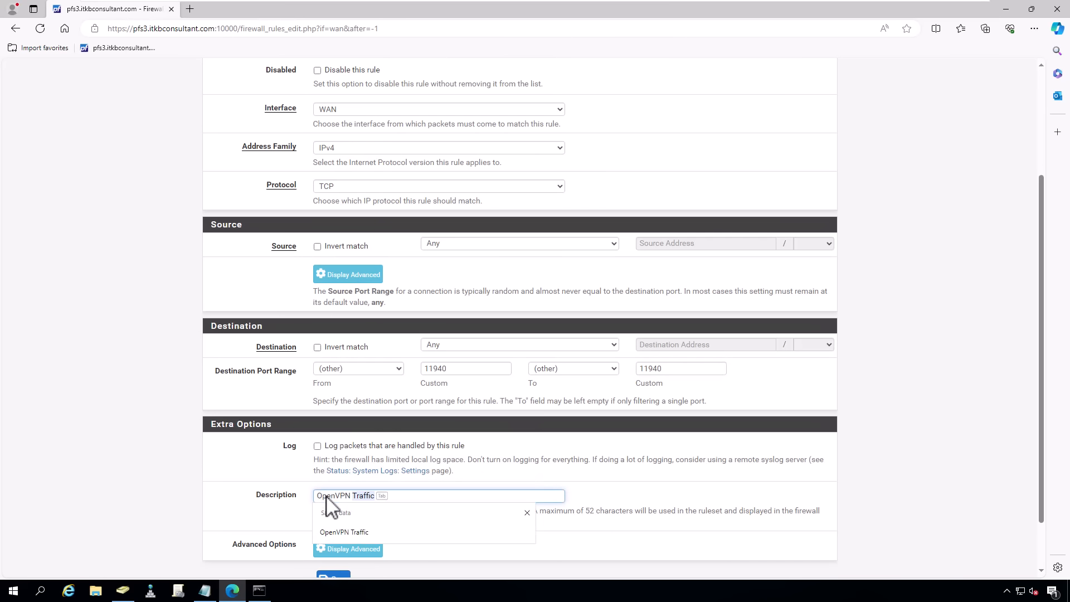
type("WAN Traffic")
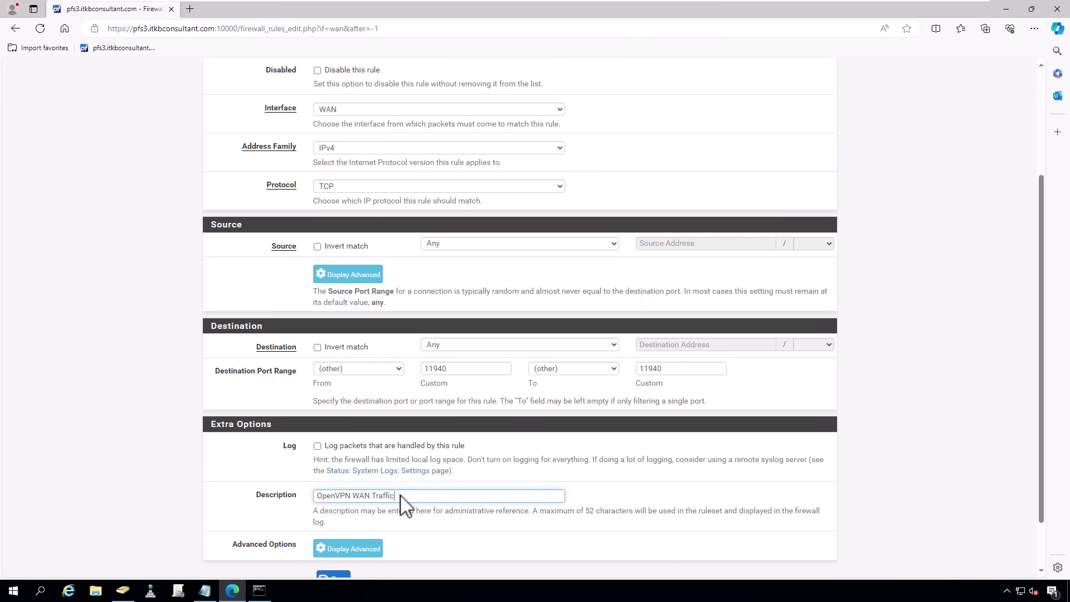
scroll(404, 504, "down", 1)
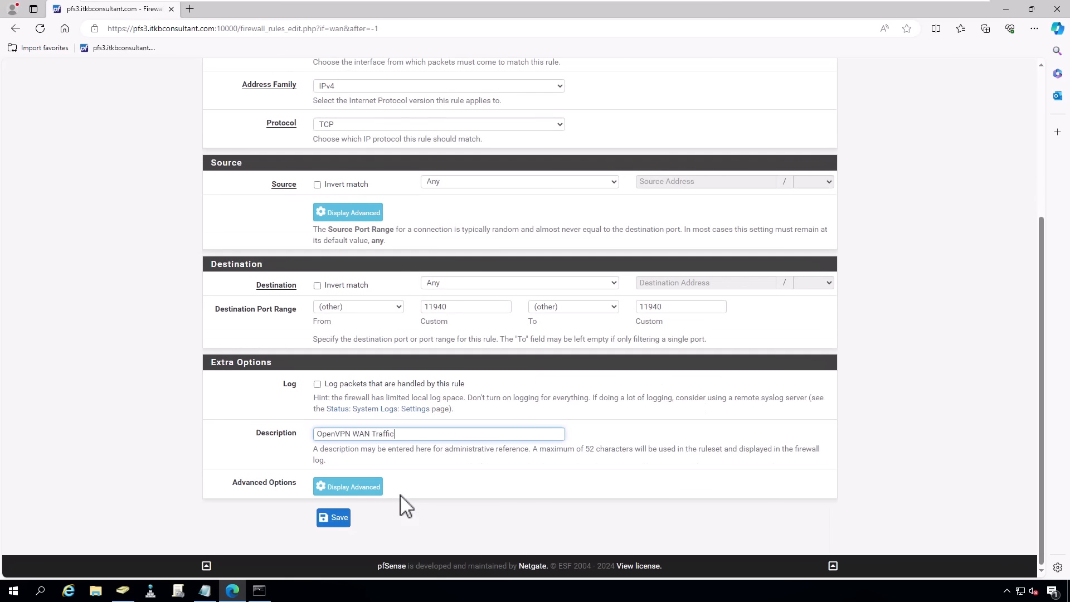
left_click(344, 526)
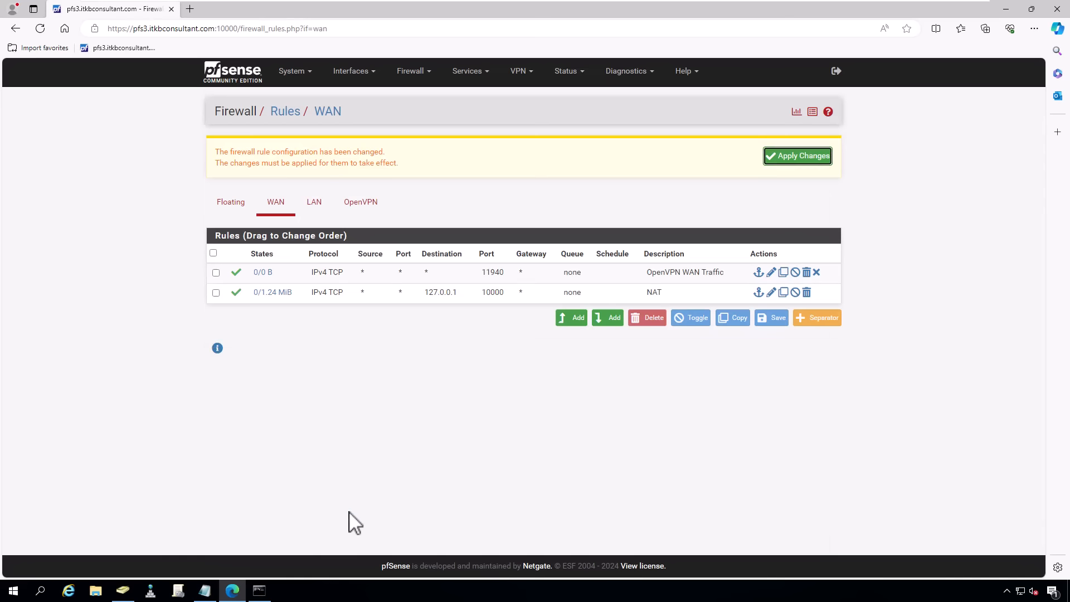
left_click(794, 160)
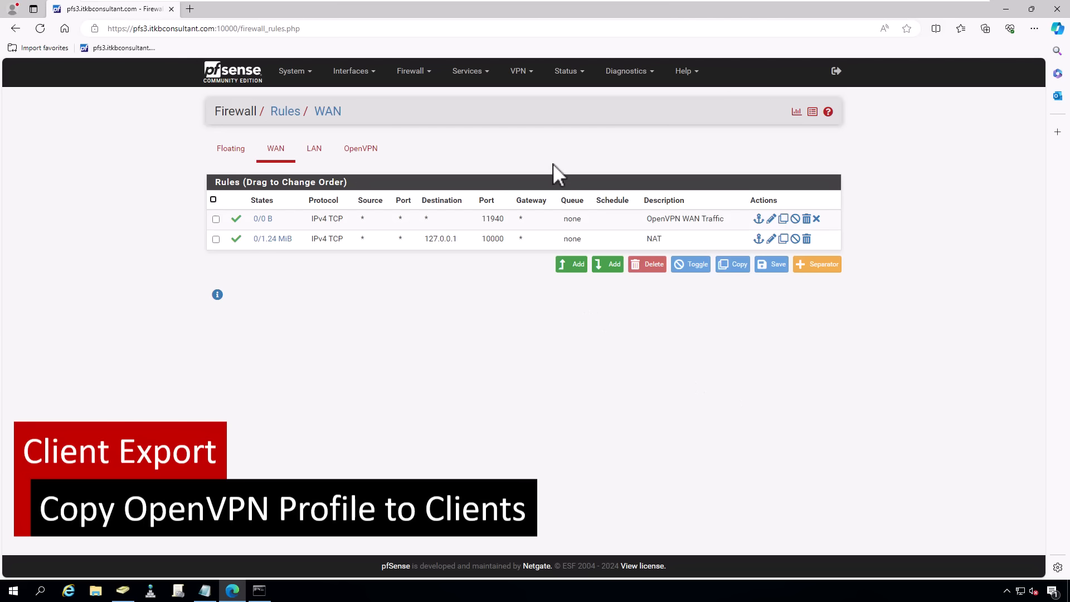
- Download the Most Clients inline profile from the OpenVPN Client Export page
left_click(529, 81)
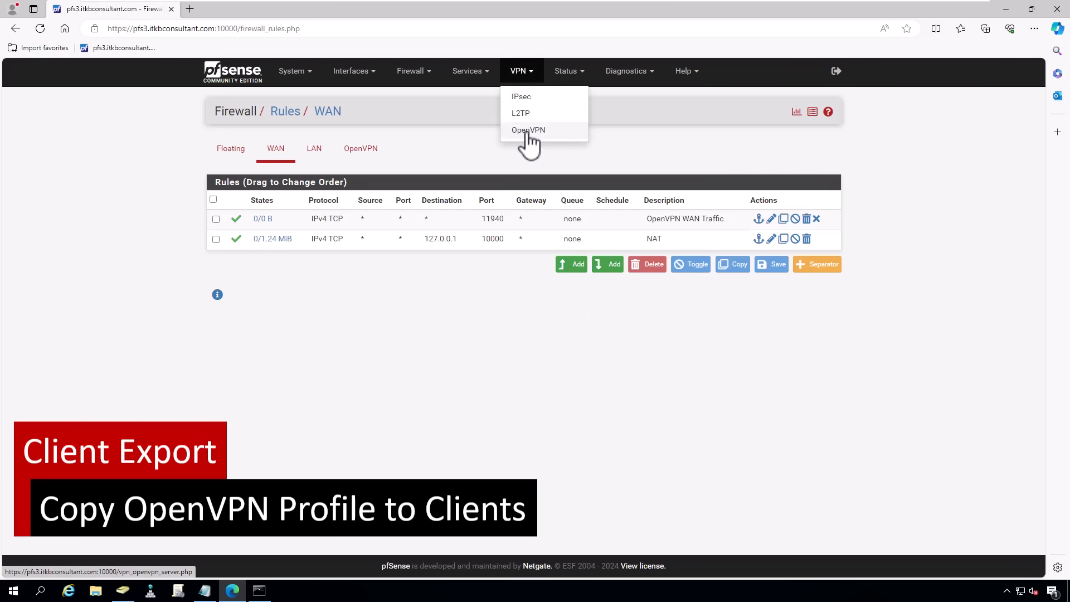
left_click(524, 137)
left_click(500, 149)
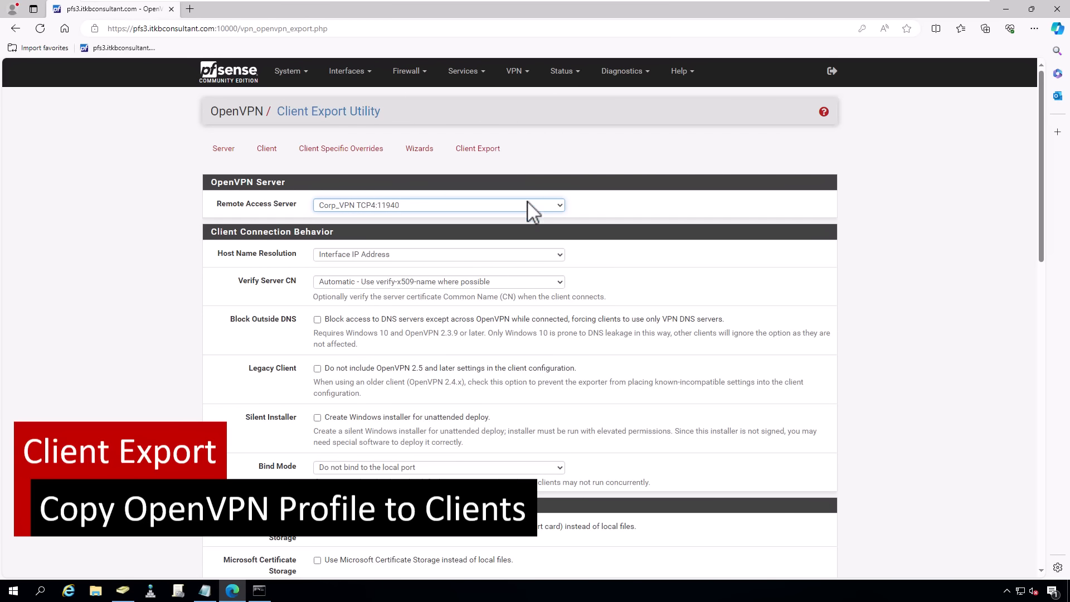
scroll(592, 246, "down", 2)
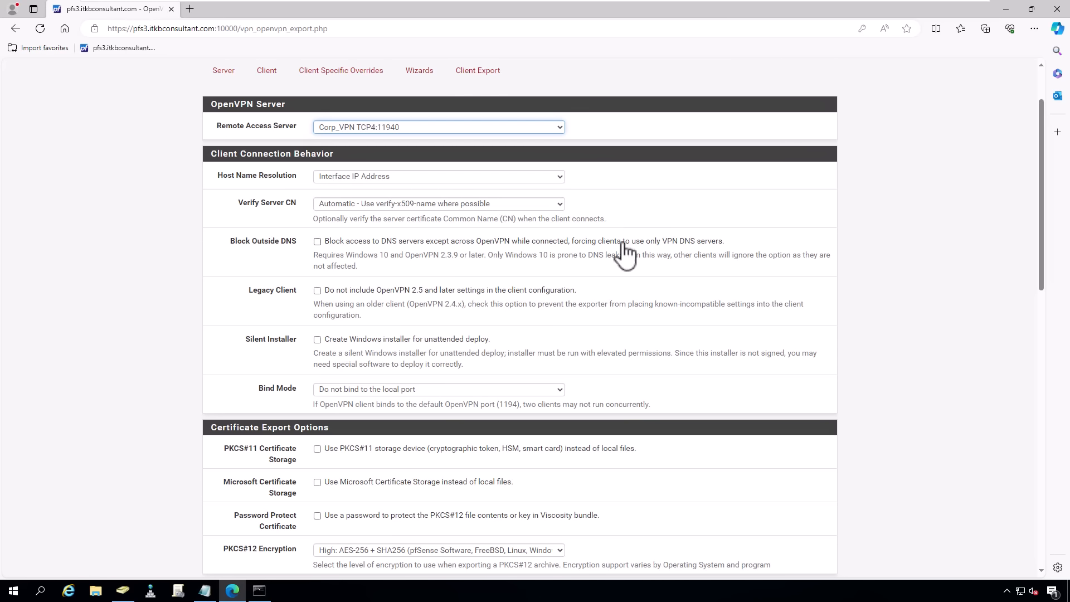
scroll(623, 245, "down", 7)
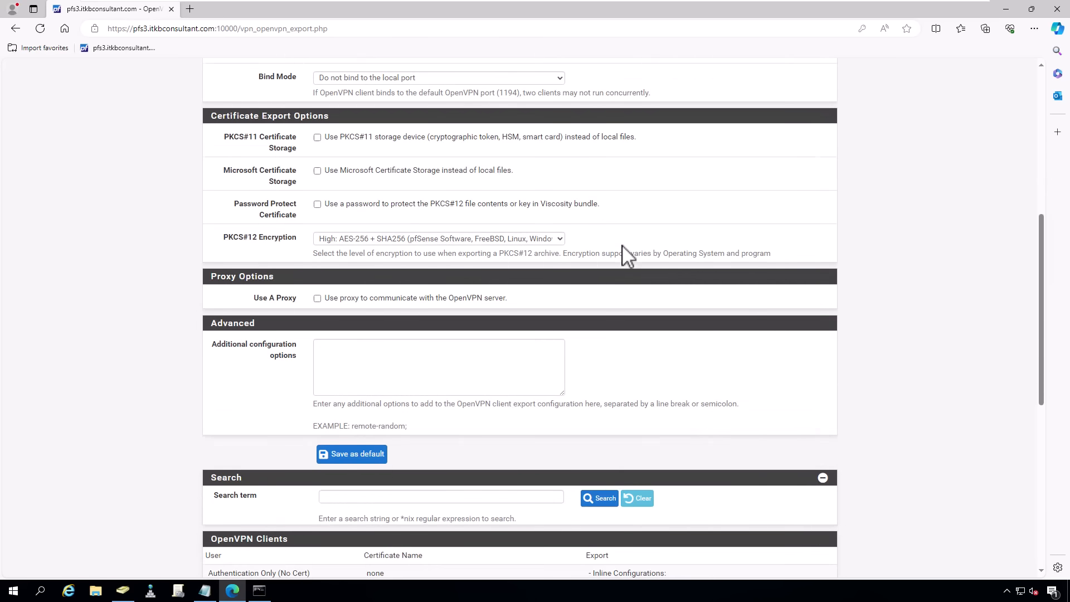
scroll(624, 257, "down", 4)
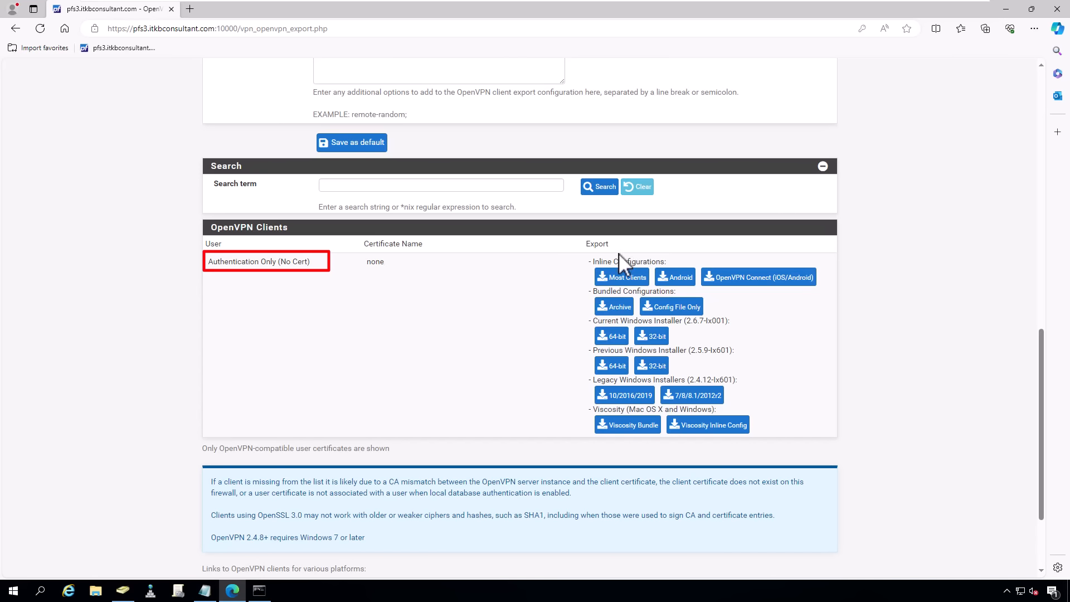
left_click(625, 282)
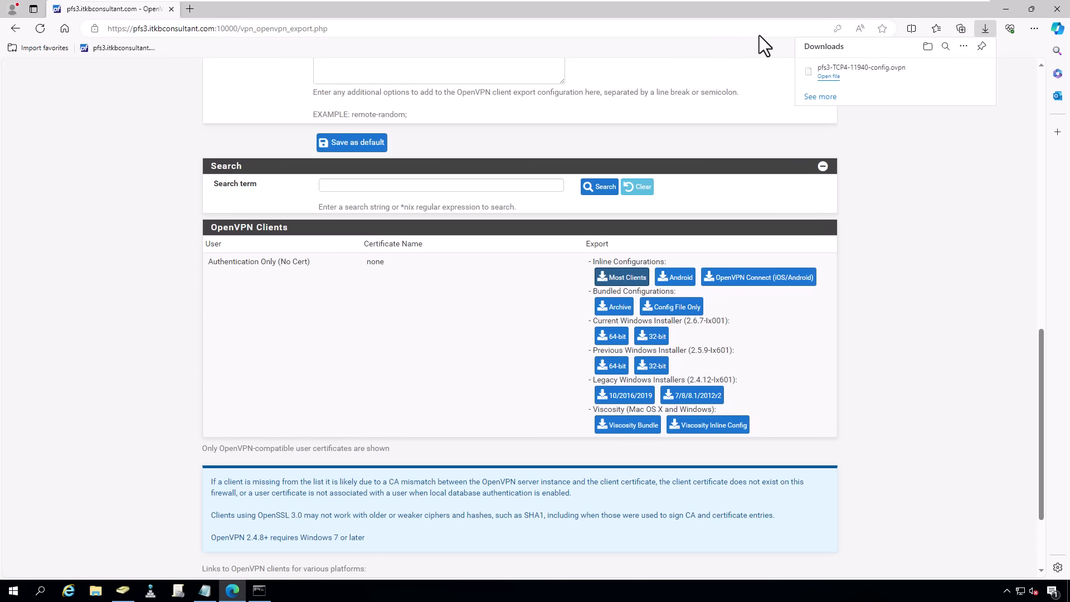
- Copy the downloaded pfs3-TCP4-11940-config.ovpn file from its folder
left_click(947, 71)
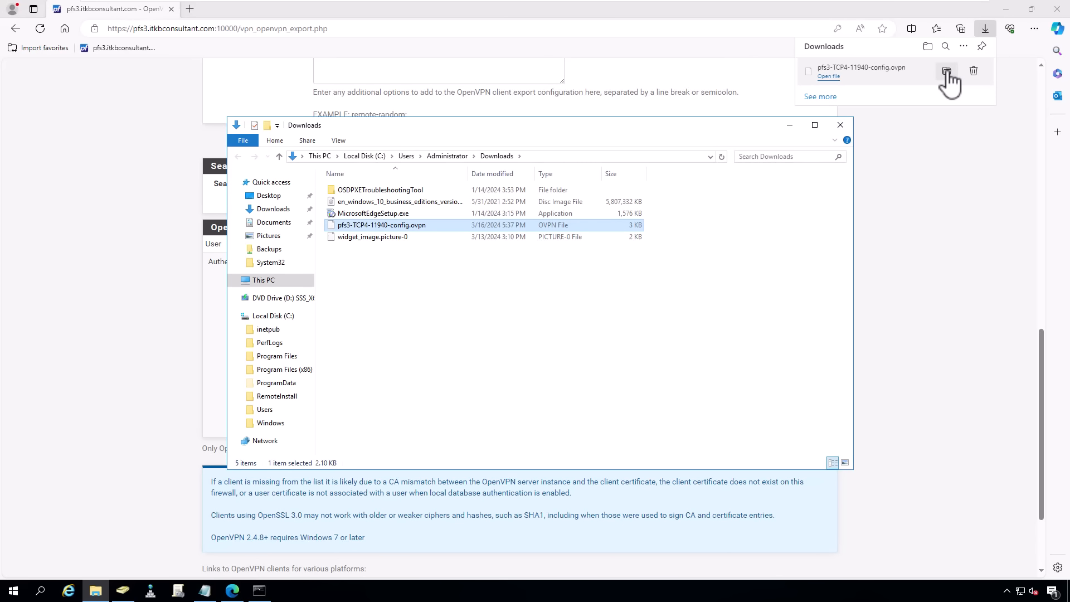
right_click(399, 225)
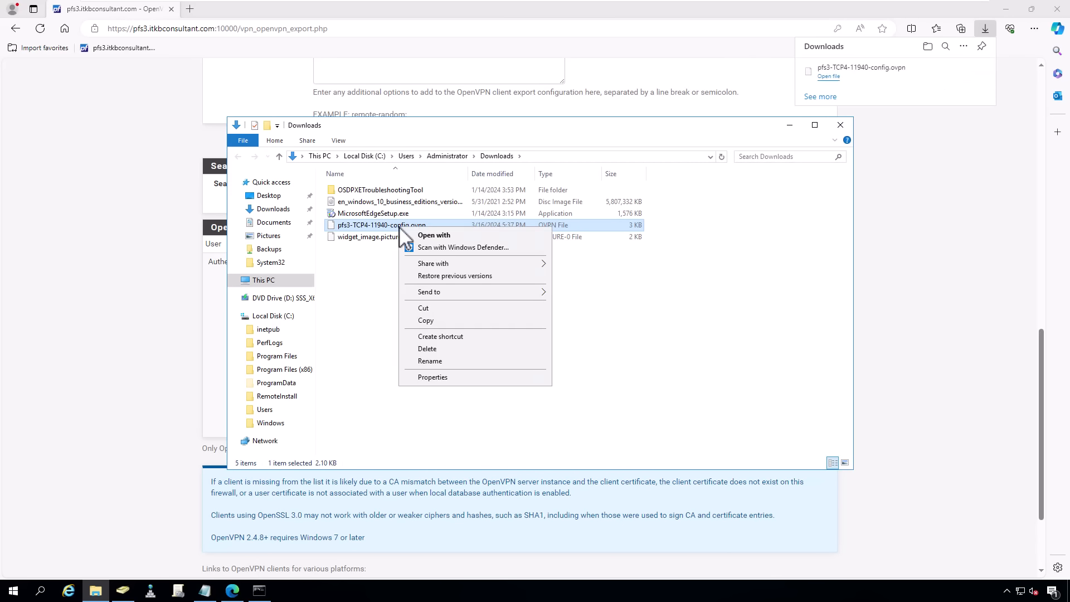
left_click(431, 322)
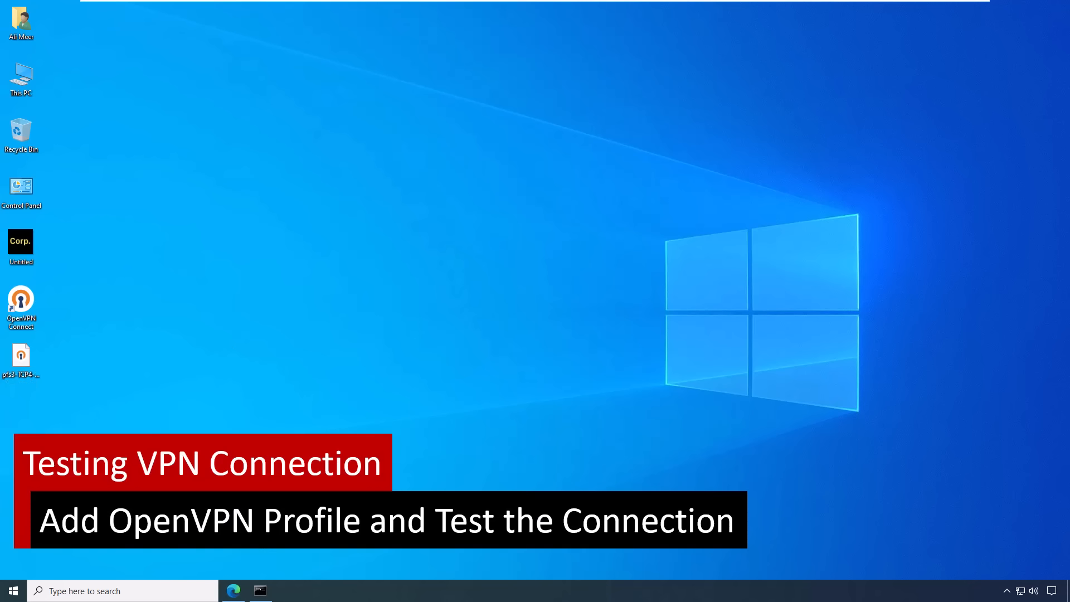
- Launch OpenVPN Connect and import pfs3-TCP4-11940-config.ovpn from the Desktop
left_click(234, 591)
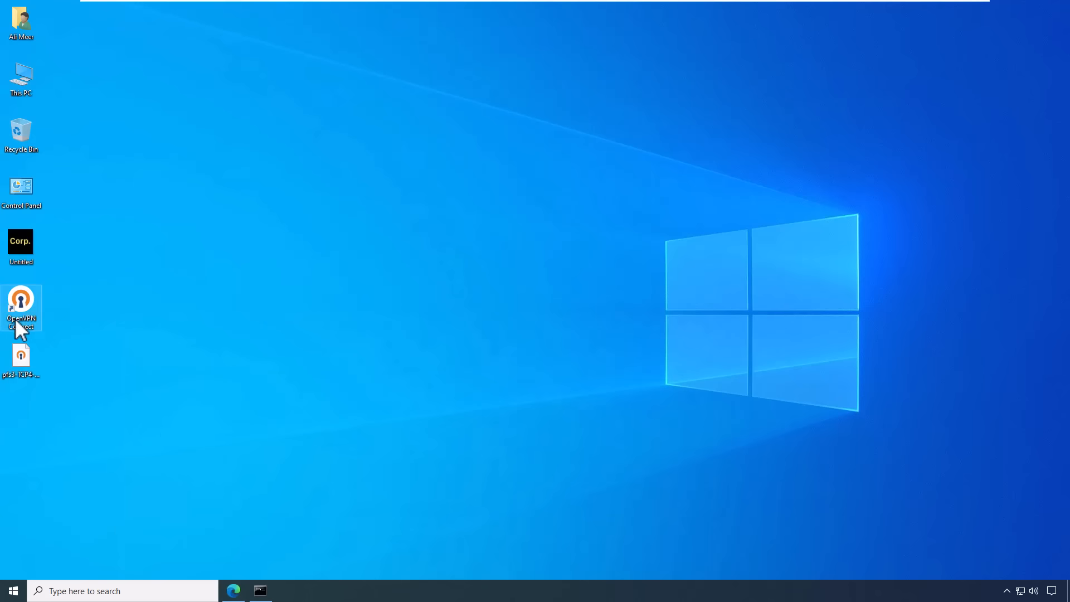
double_click(28, 312)
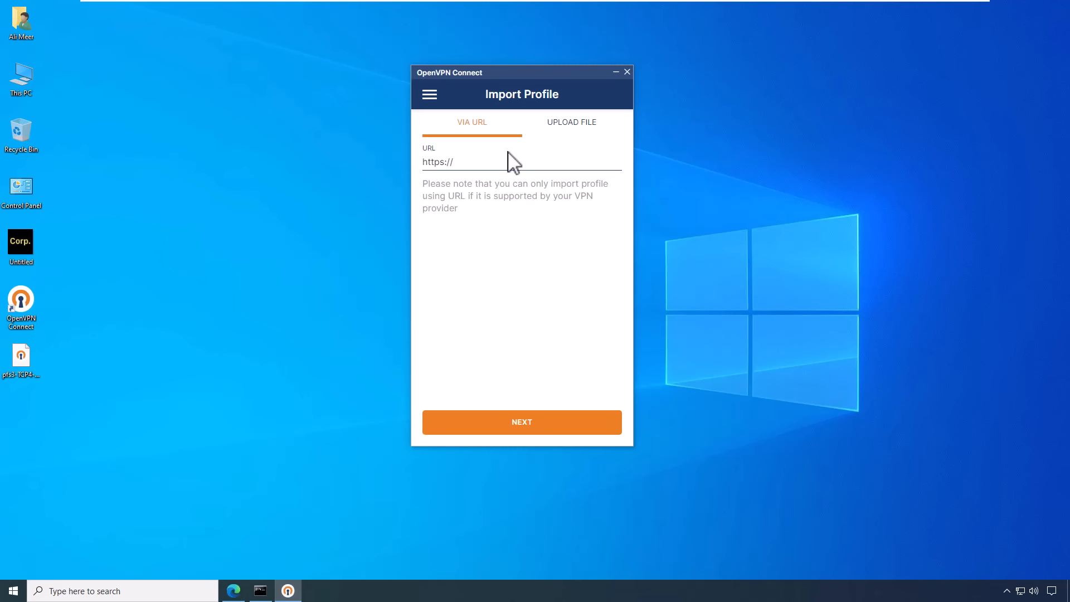
left_click(569, 128)
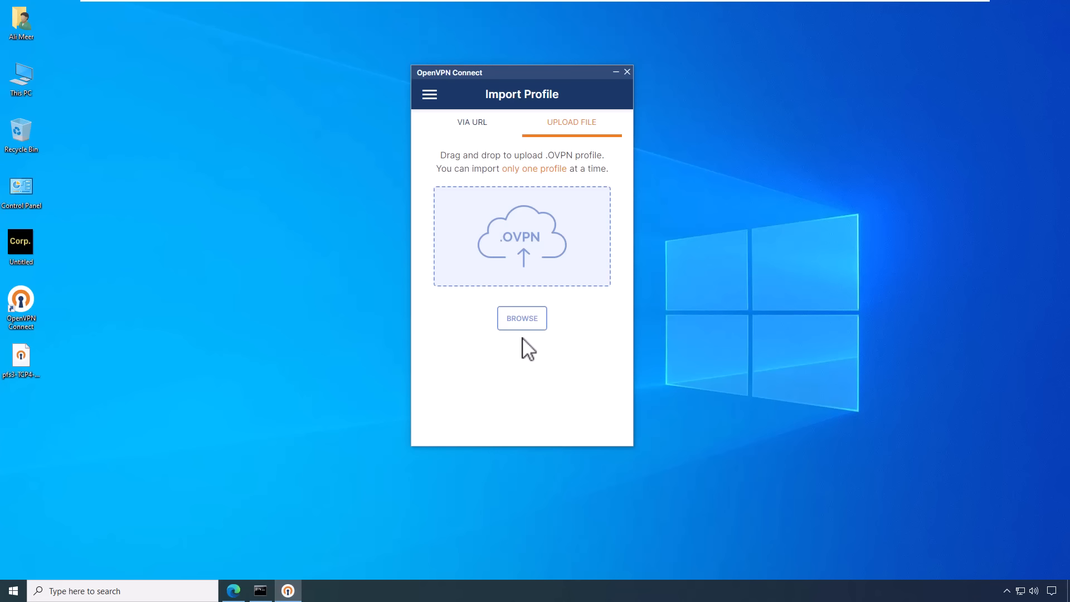
left_click(522, 323)
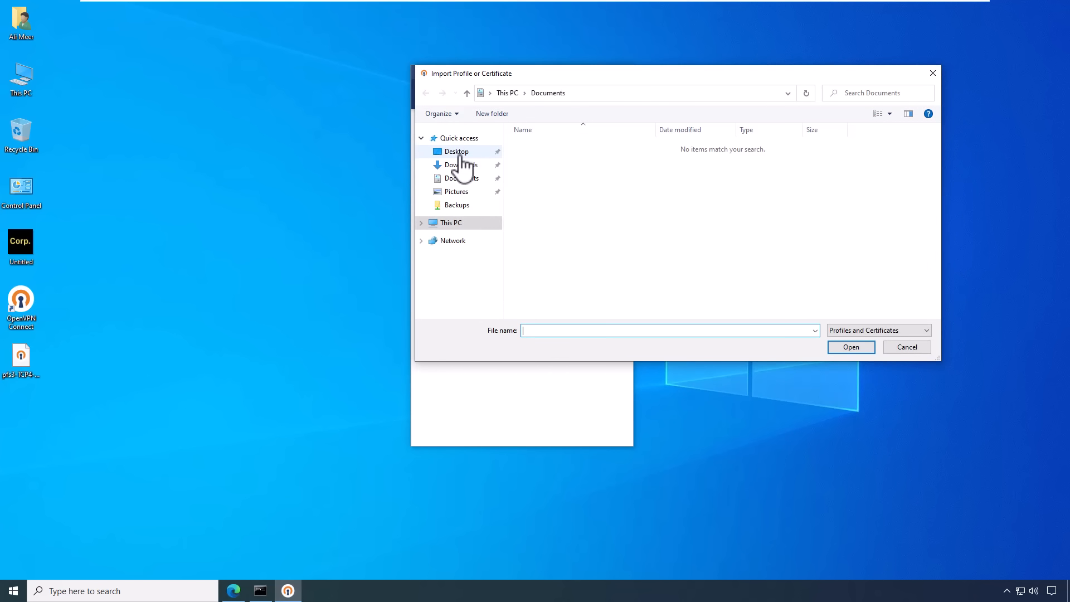
left_click(457, 152)
left_click(540, 158)
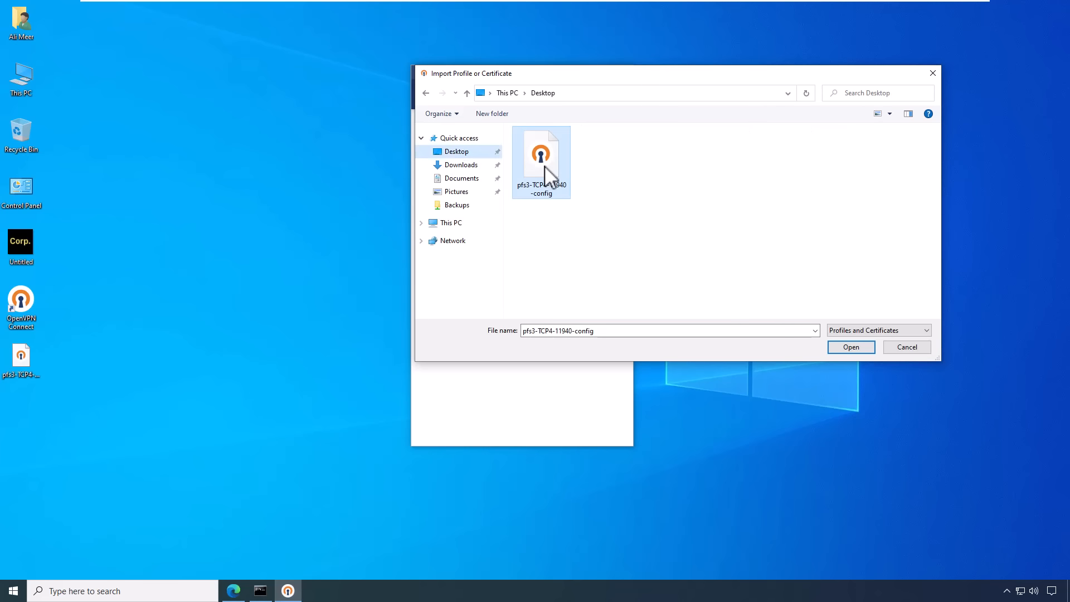
left_click(849, 347)
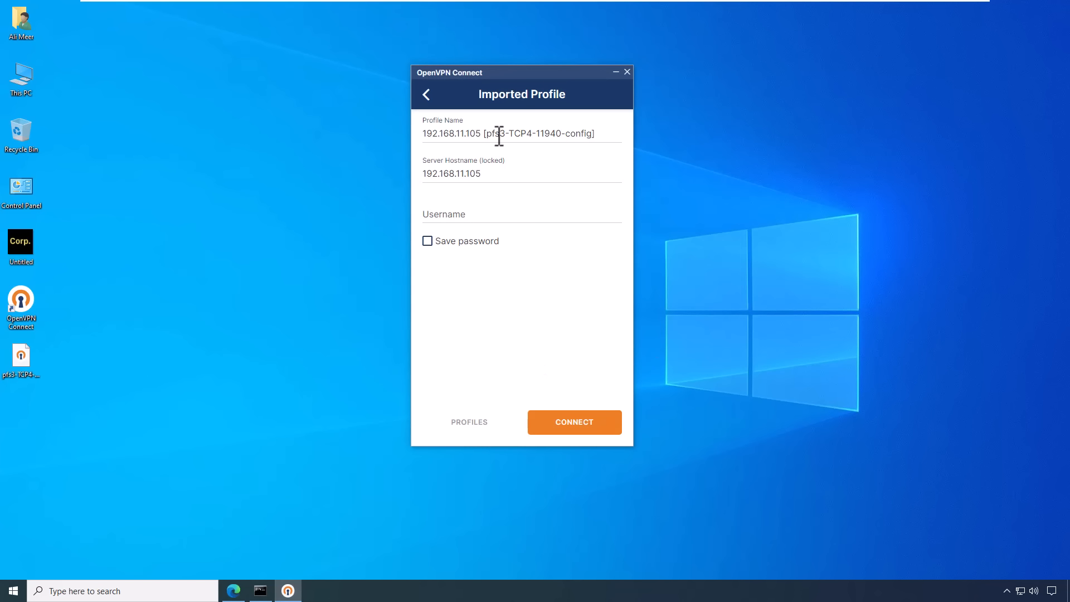
left_click(499, 136)
- Rename the OpenVPN Connect profile to Corp_VPN
key("ctrl+a")
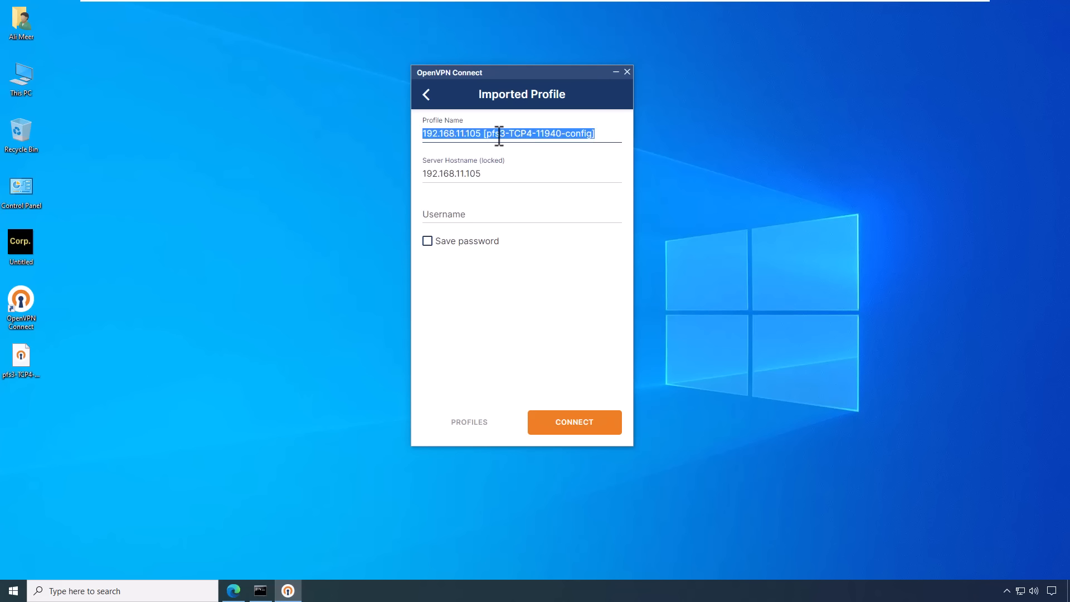
type("cOPR")
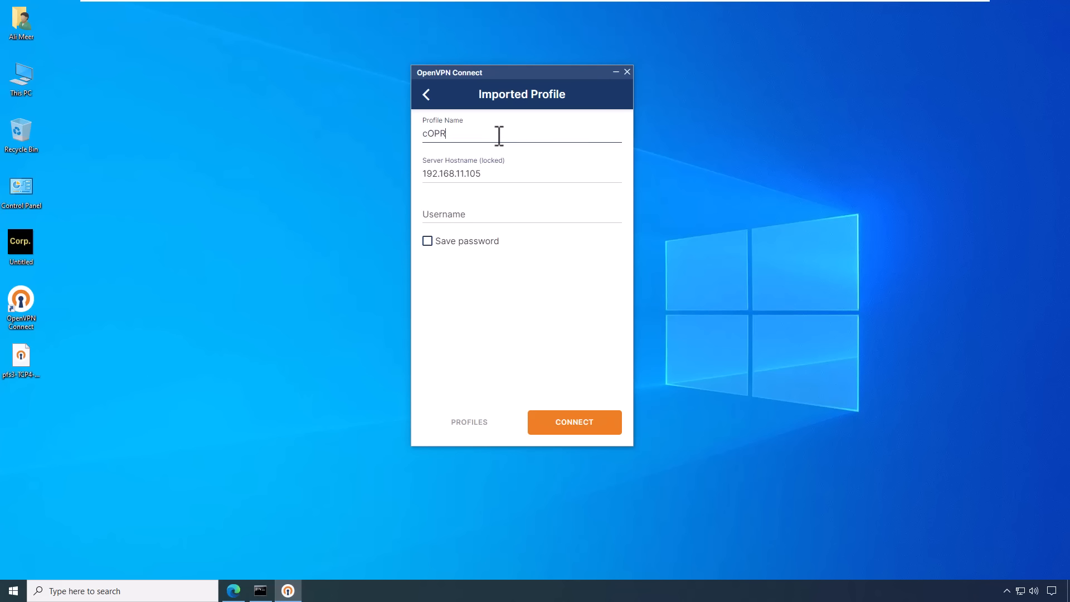
key("BackSpace")
key("BackSpace")
key("BackSpace")
key("BackSpace")
type("Corp_VPN")
- Enter the user's VPN username and password with Save password ticked, then connect
left_click(454, 216)
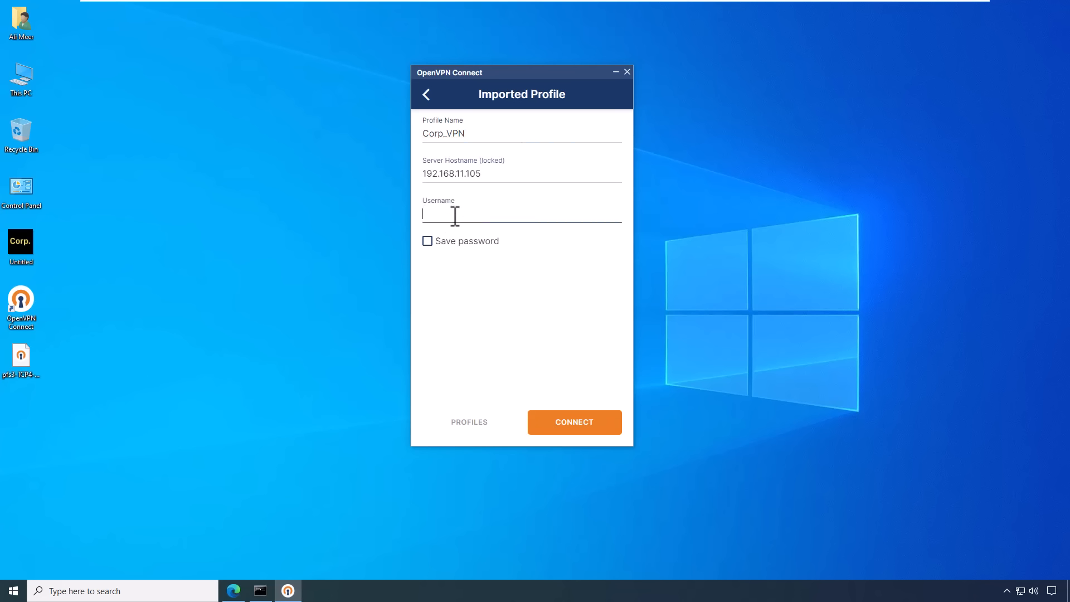
left_click(452, 243)
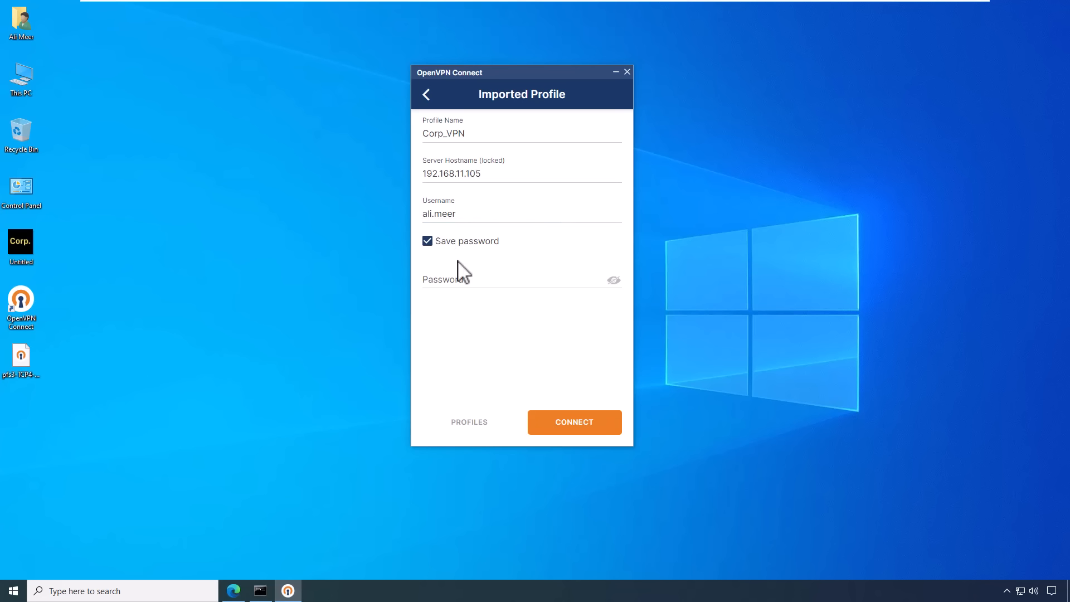
left_click(463, 284)
type("•••••")
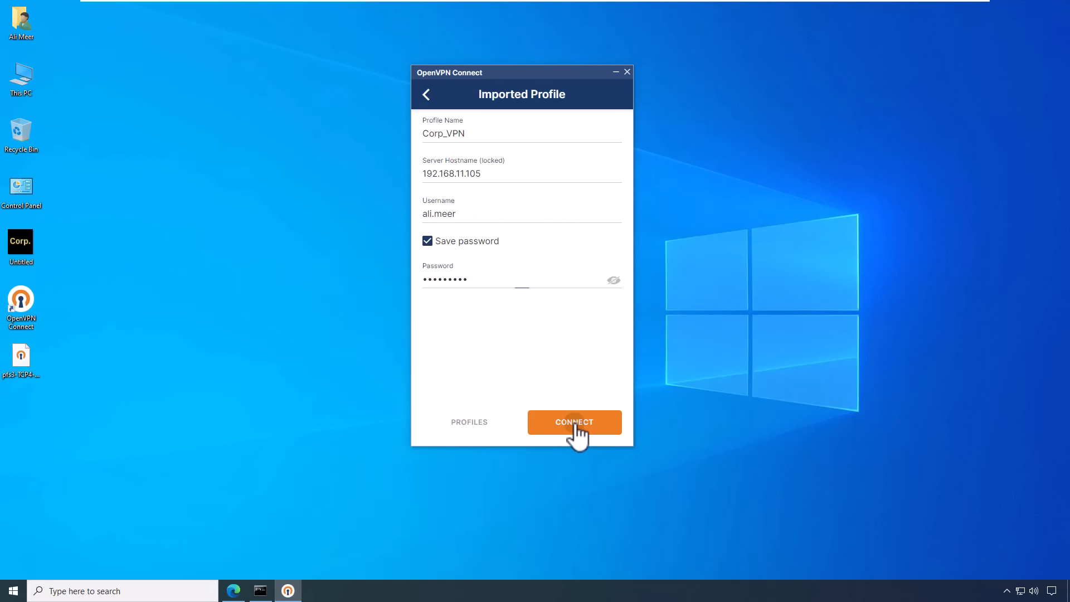
left_click(575, 426)
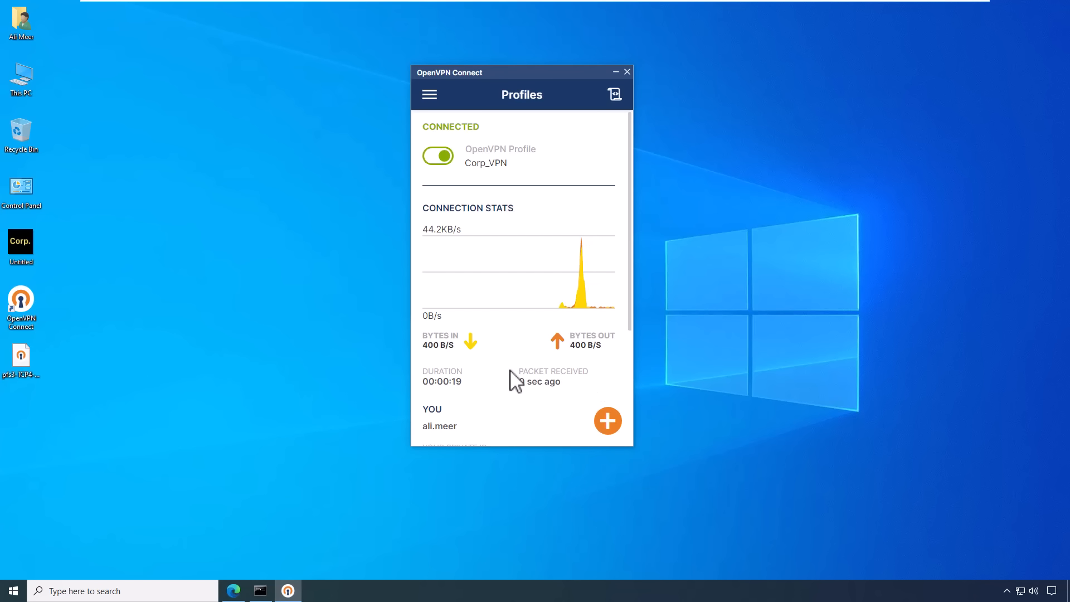
- Run ping exchange and ping webapp, getting replies from 10.0.40.50 and 10.0.40.60
left_click(261, 591)
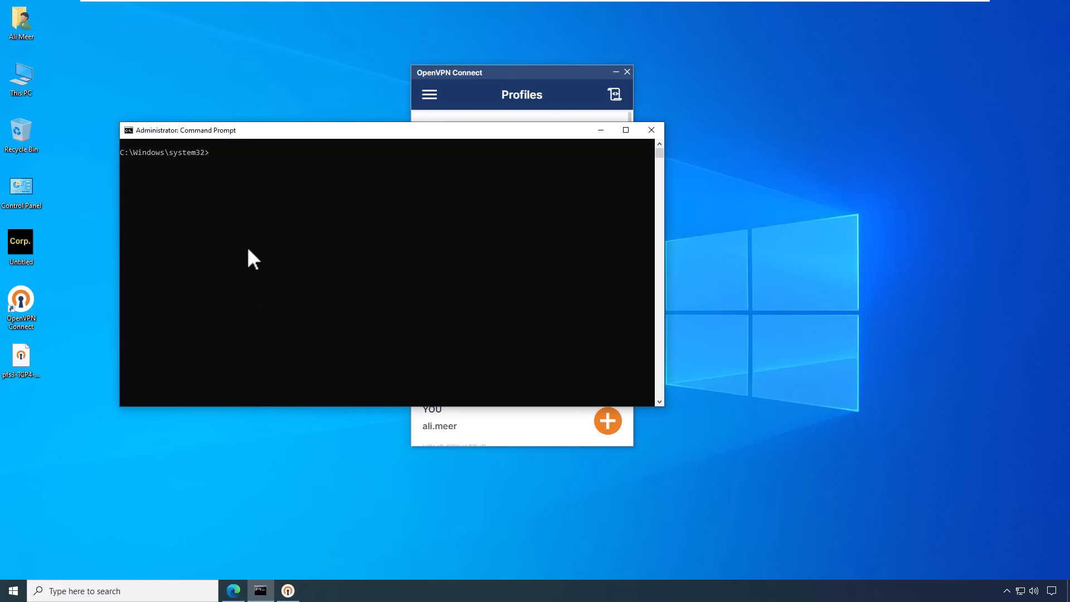
type("ping exchange")
key("Return")
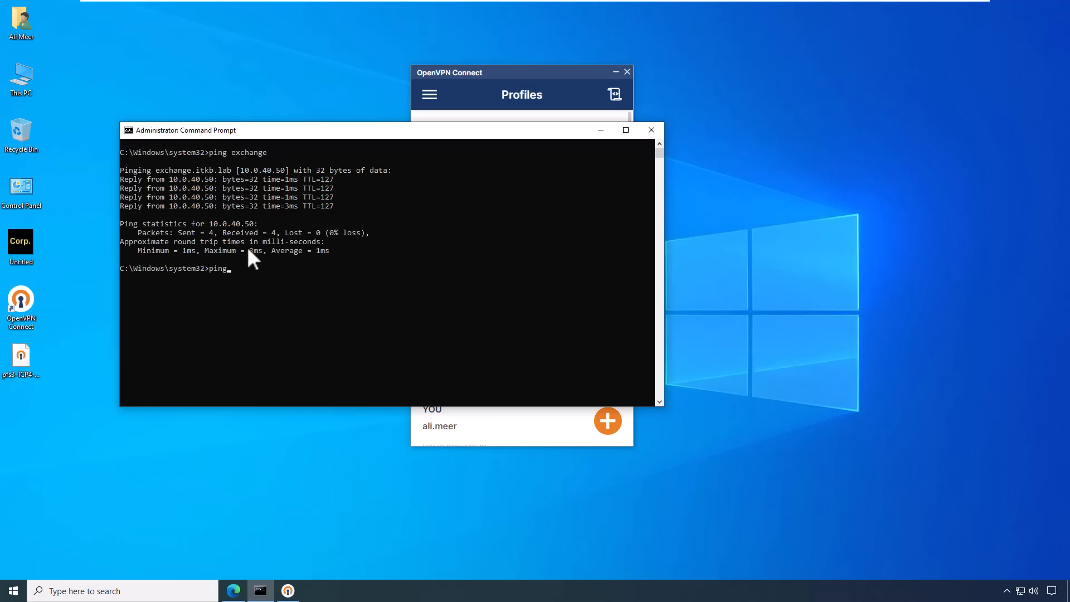
type("ping webapp")
key("Return")
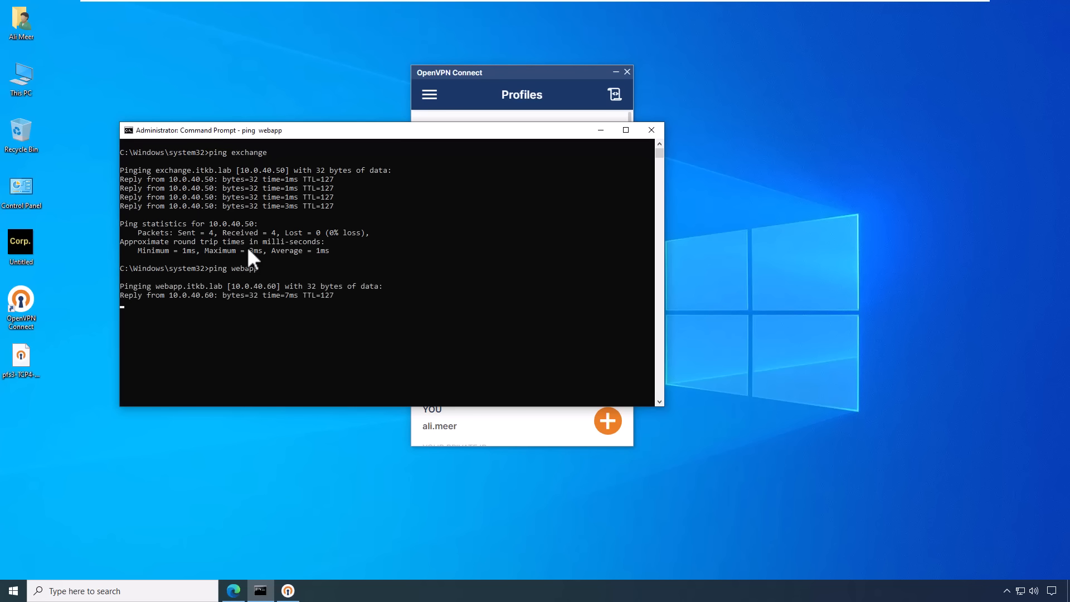